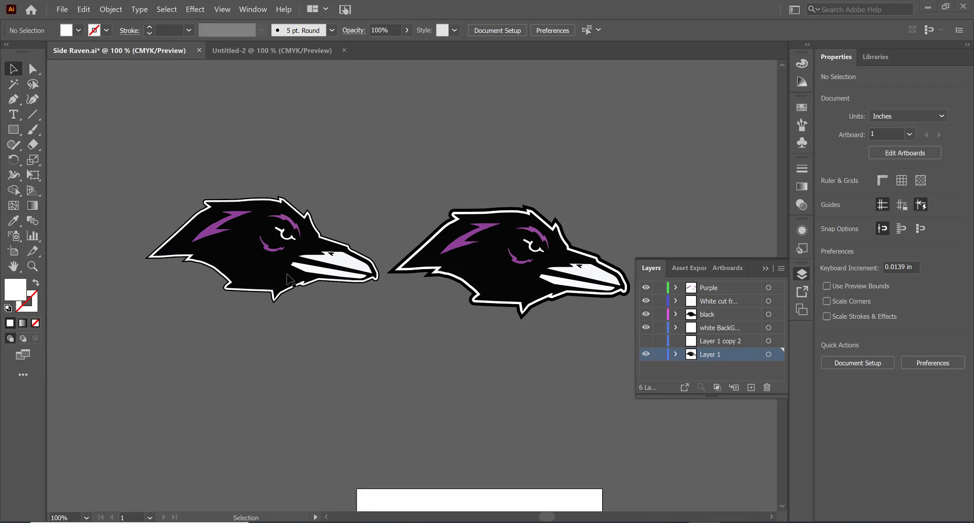
# Hide the Purple, White cut, black and white BackG layers, leaving Layer 1's left raven.
pyautogui.click(645, 355)
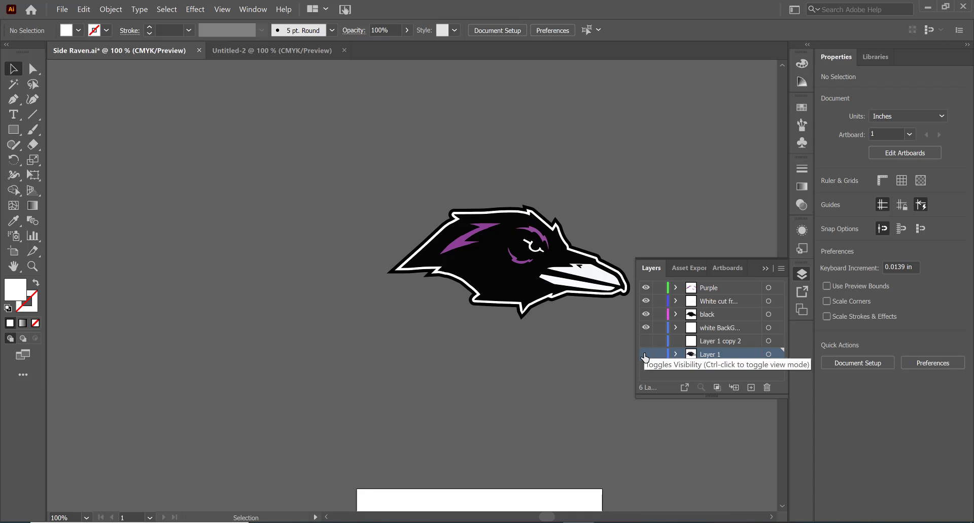
pyautogui.click(645, 355)
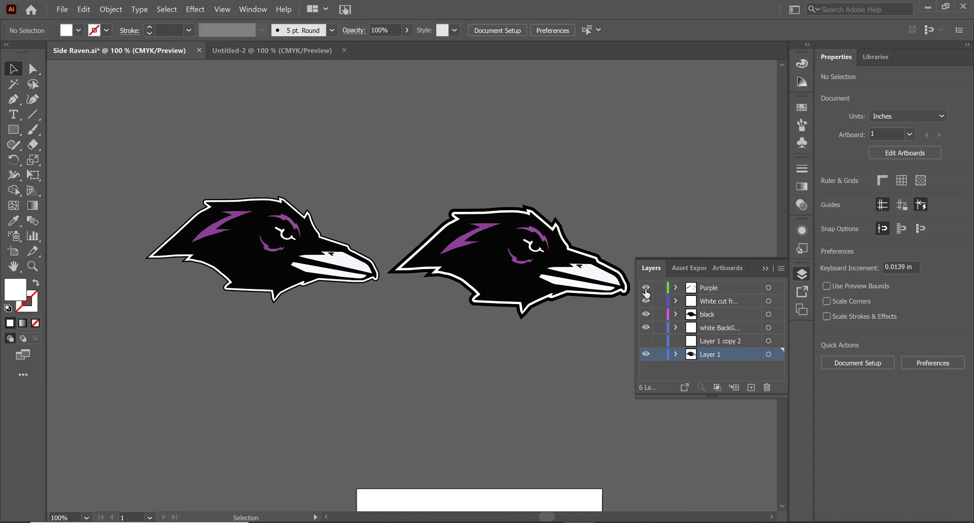
pyautogui.moveTo(646, 289)
pyautogui.mouseDown()
pyautogui.moveTo(646, 328)
pyautogui.moveTo(646, 288)
pyautogui.mouseUp()
# Pull the purple streak and eye up, the white eye and beak up, and the black shape down.
pyautogui.moveTo(264, 255); pyautogui.dragTo(226, 137)
pyautogui.click(286, 234)
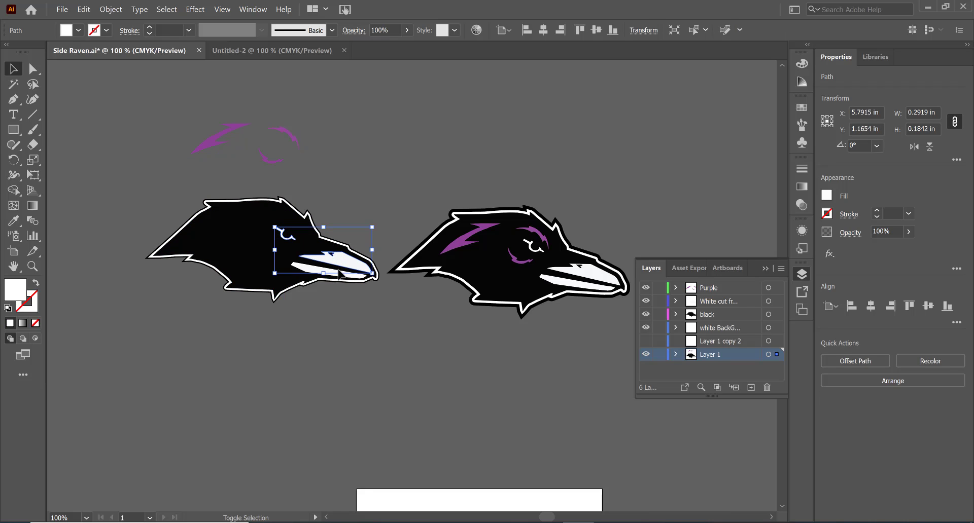
pyautogui.keyDown('shift'); pyautogui.click(339, 274); pyautogui.keyUp('shift')
pyautogui.moveTo(338, 274)
pyautogui.mouseDown()
pyautogui.moveTo(342, 205)
pyautogui.moveTo(321, 192)
pyautogui.mouseUp()
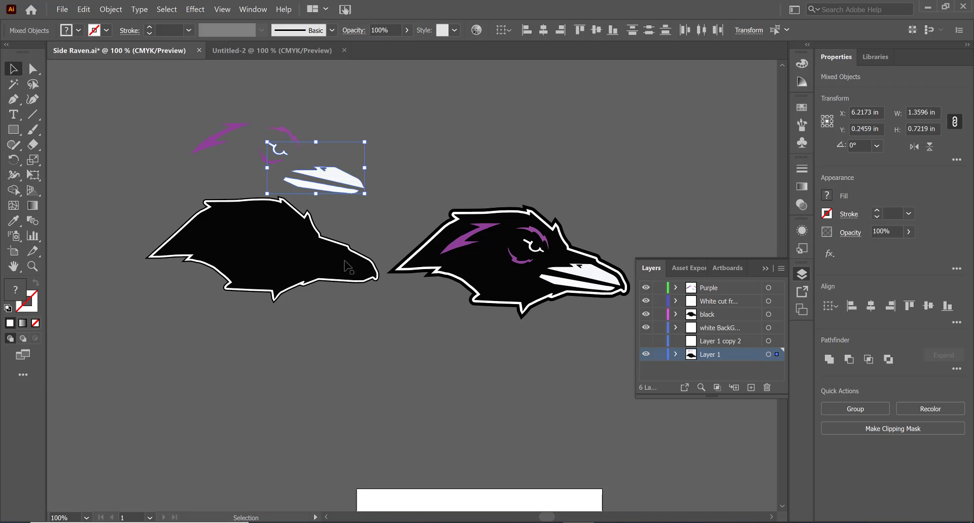
pyautogui.moveTo(279, 256); pyautogui.dragTo(270, 381)
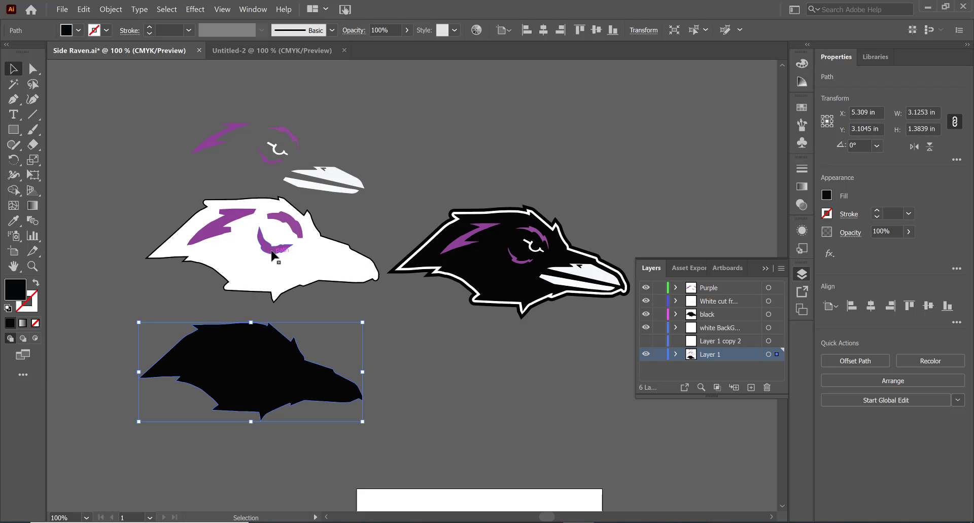
# Restack the black shape, white beak pieces and purple accents onto the white silhouette.
pyautogui.click(273, 256)
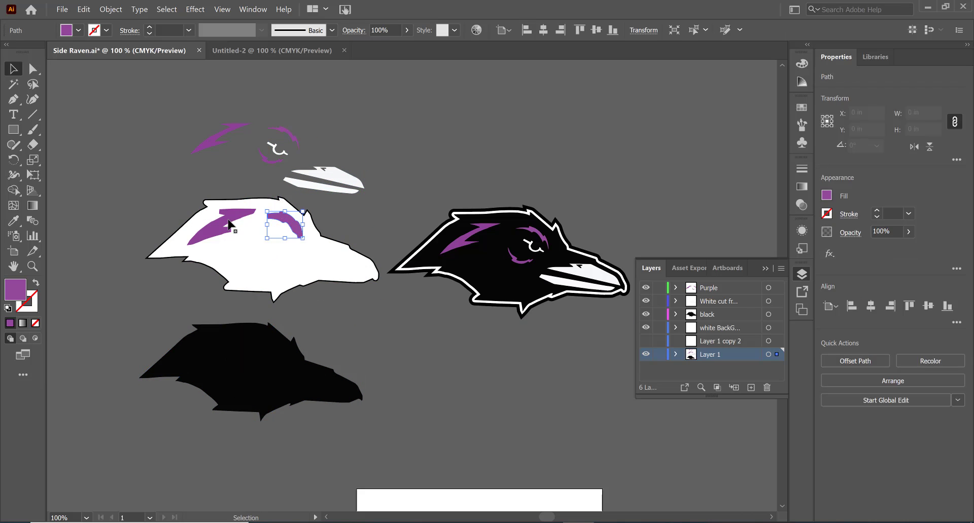
pyautogui.click(375, 346)
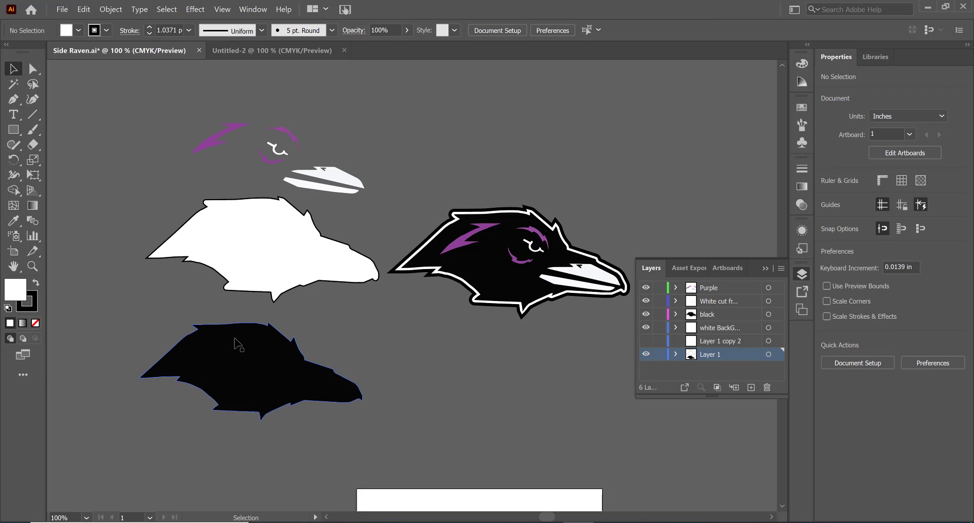
pyautogui.moveTo(234, 339); pyautogui.dragTo(247, 235)
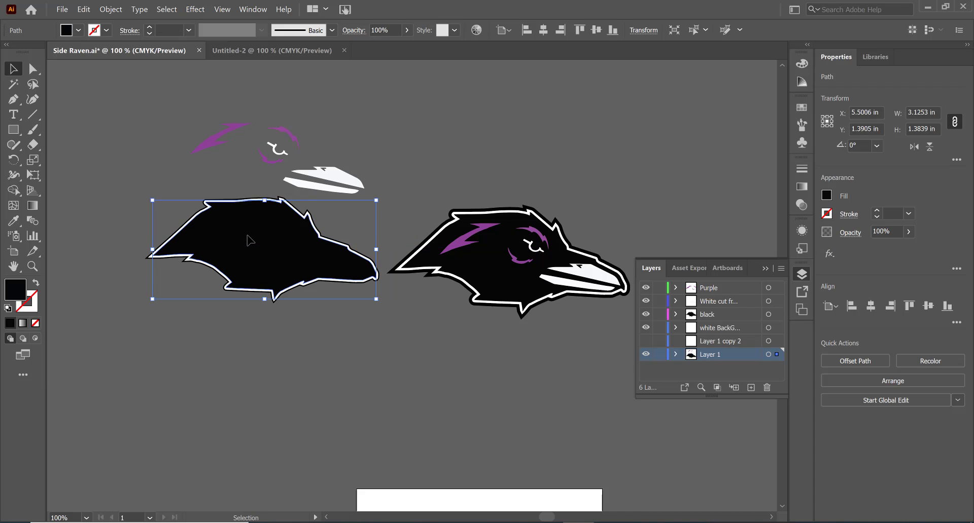
pyautogui.moveTo(324, 193); pyautogui.dragTo(330, 278)
pyautogui.moveTo(265, 161); pyautogui.dragTo(264, 246)
pyautogui.click(251, 148)
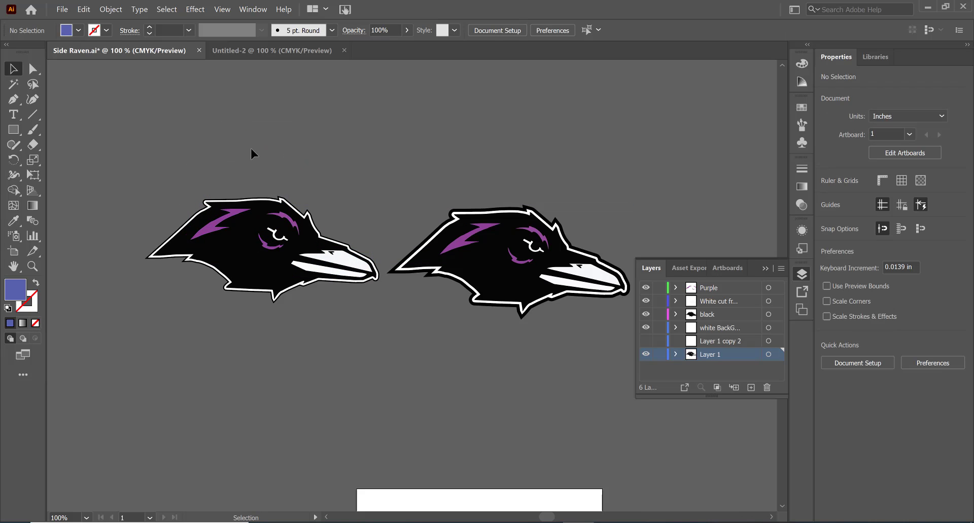
# Hide the Purple layer, show the White cut and black layers, and zoom to 150%.
pyautogui.click(646, 288)
pyautogui.moveTo(646, 306); pyautogui.dragTo(644, 301)
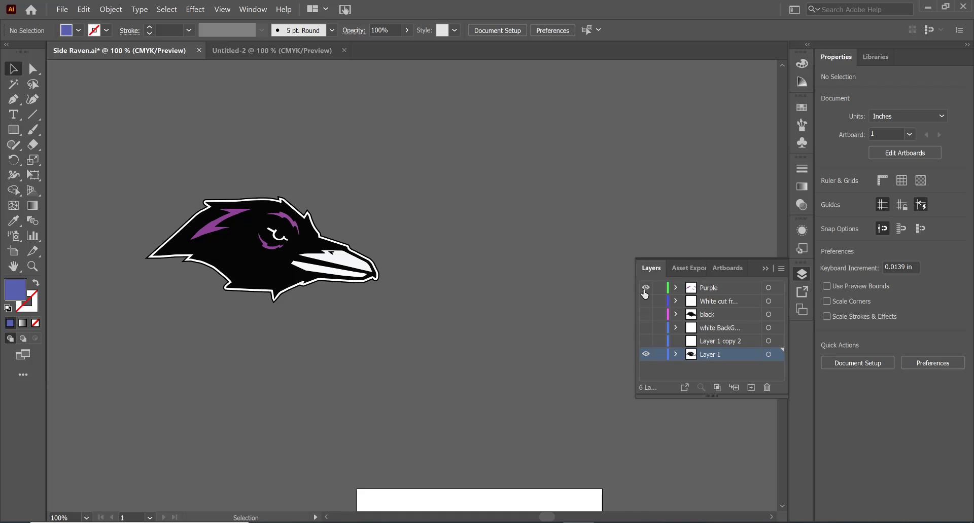
pyautogui.click(645, 289)
pyautogui.click(645, 288)
pyautogui.moveTo(645, 301); pyautogui.dragTo(645, 314)
pyautogui.click(769, 314)
pyautogui.hotkey('ctrl', '+')
pyautogui.hotkey('shift', 'm')
pyautogui.click(20, 70)
pyautogui.click(328, 120)
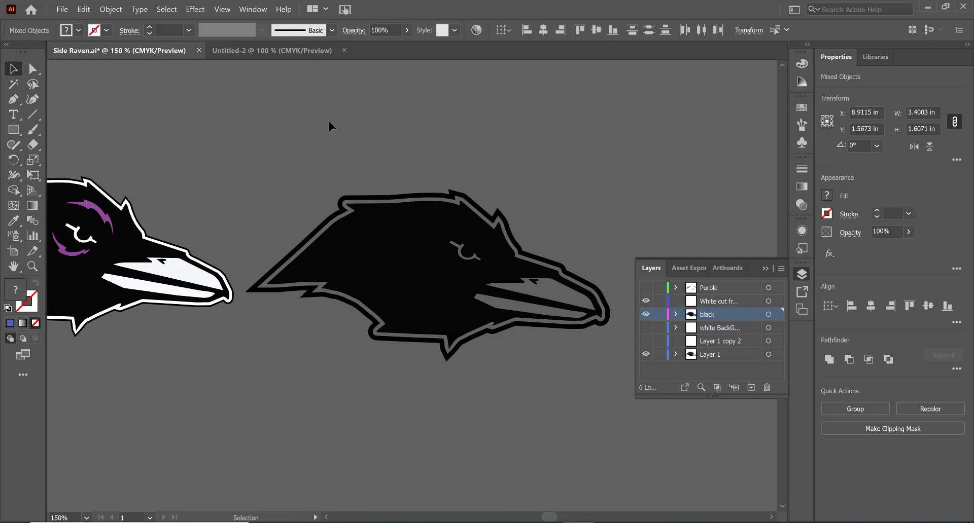
# Hide black and White cut, then toggle the white BackG and black layers to compare them.
pyautogui.moveTo(646, 317); pyautogui.dragTo(647, 310)
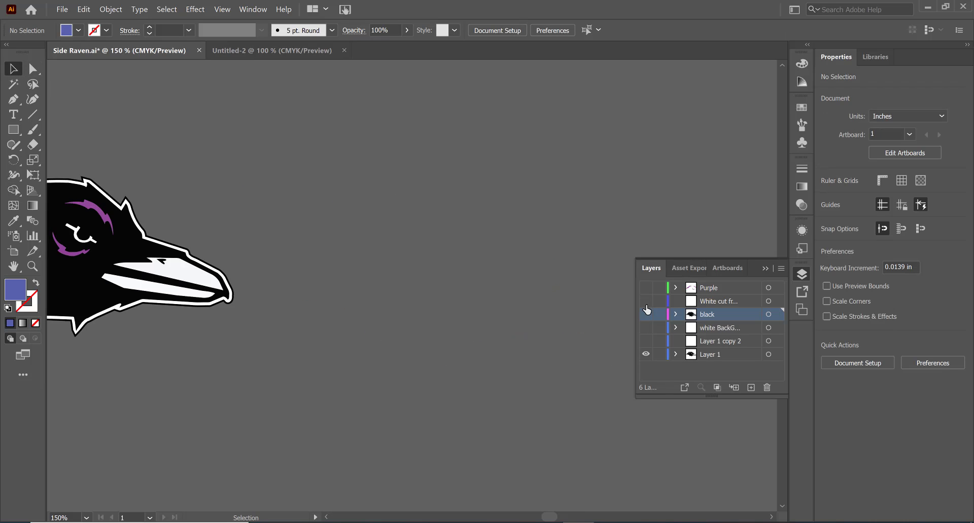
pyautogui.click(646, 328)
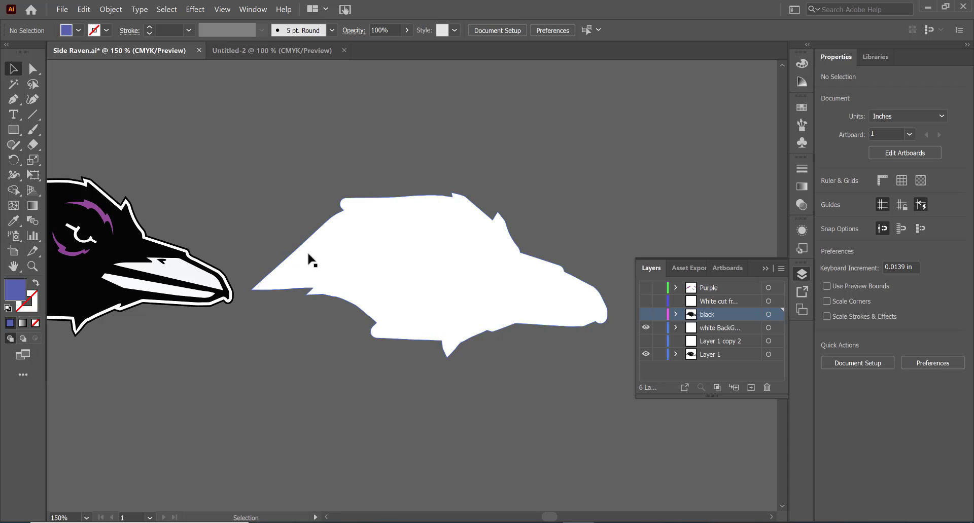
pyautogui.click(646, 315)
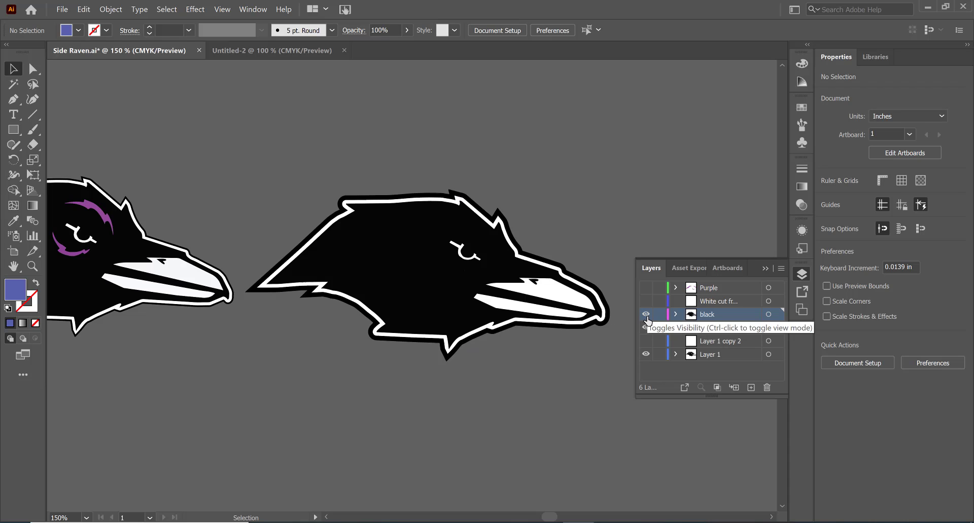
pyautogui.click(646, 327)
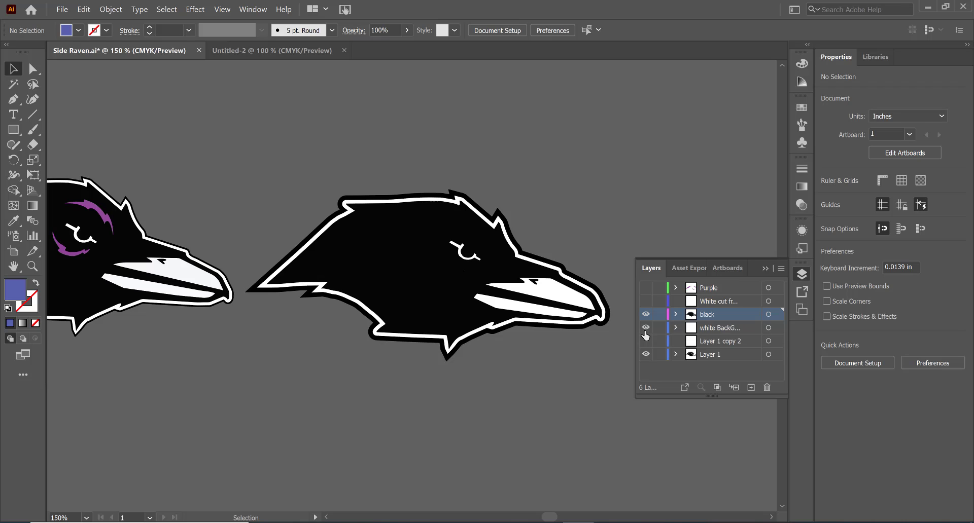
# Inspect the white BackG outline's anchor points with Direct Selection, toggling the black layer.
pyautogui.scroll(1, 574, 351)
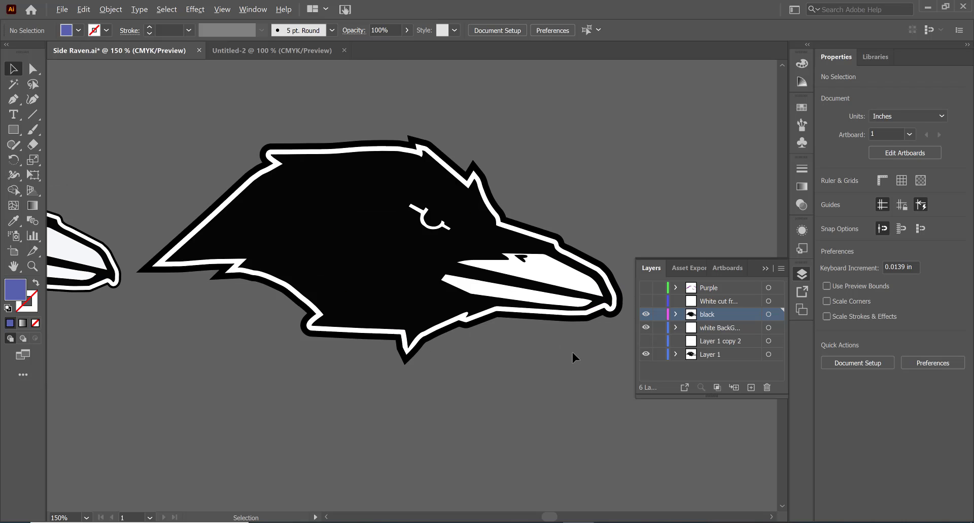
pyautogui.scroll(2, 572, 352)
pyautogui.click(599, 271)
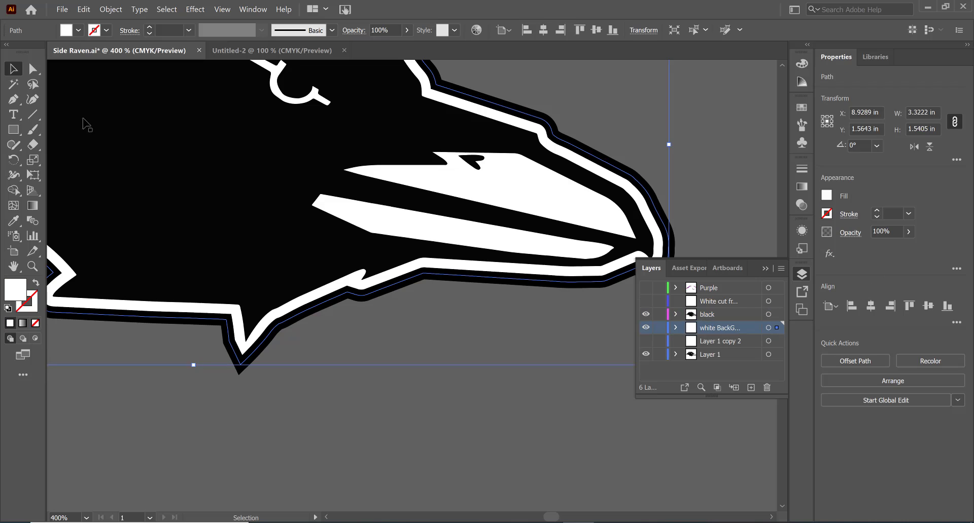
pyautogui.click(32, 69)
pyautogui.click(457, 305)
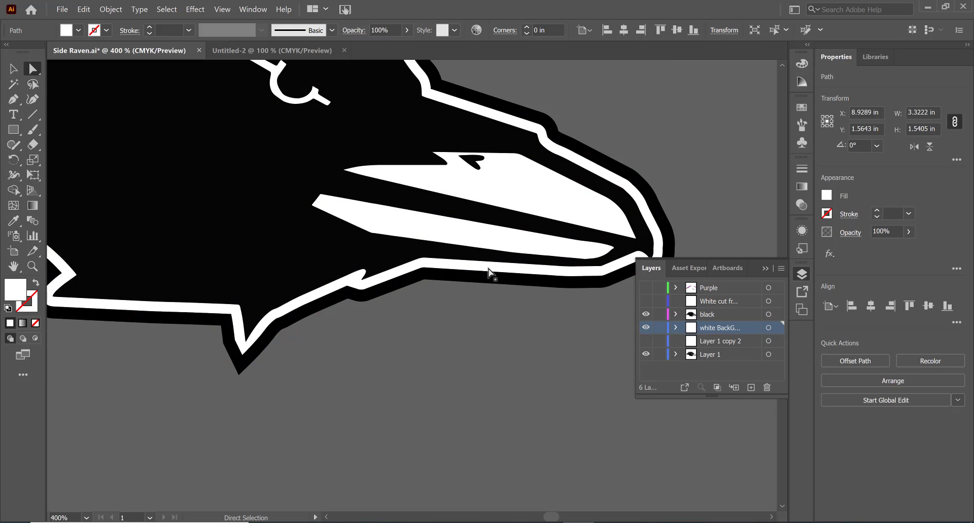
pyautogui.click(646, 316)
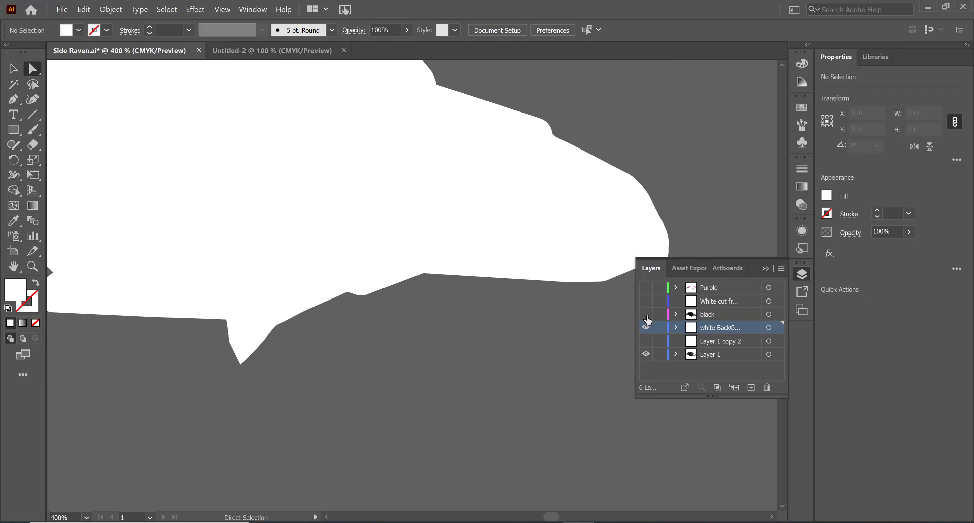
pyautogui.click(482, 260)
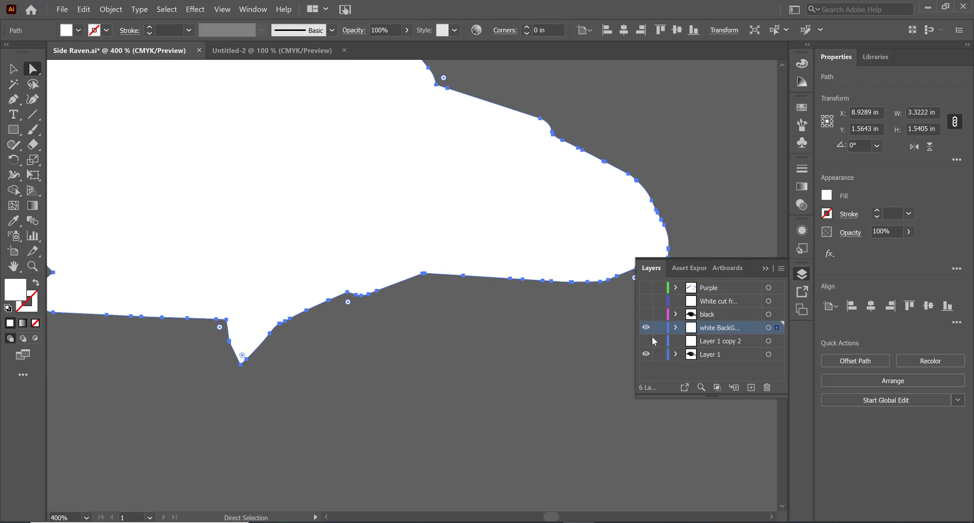
pyautogui.click(646, 315)
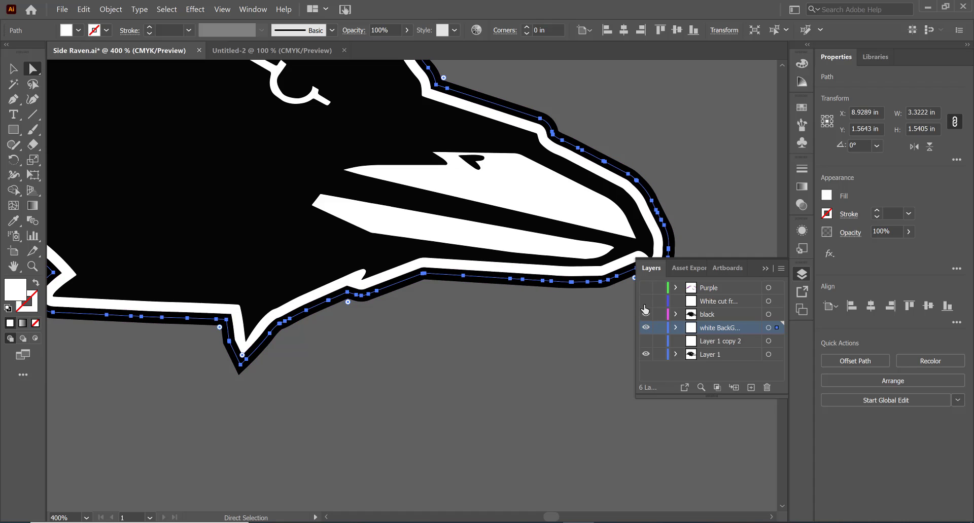
pyautogui.press('alt')
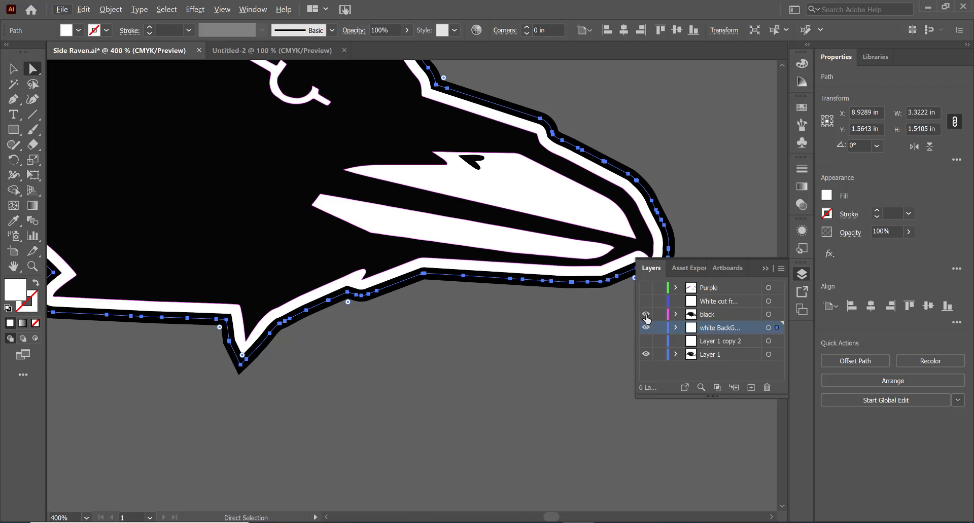
# Toggle the white BackG layer off and on, then turn the Purple layer back on.
pyautogui.click(646, 328)
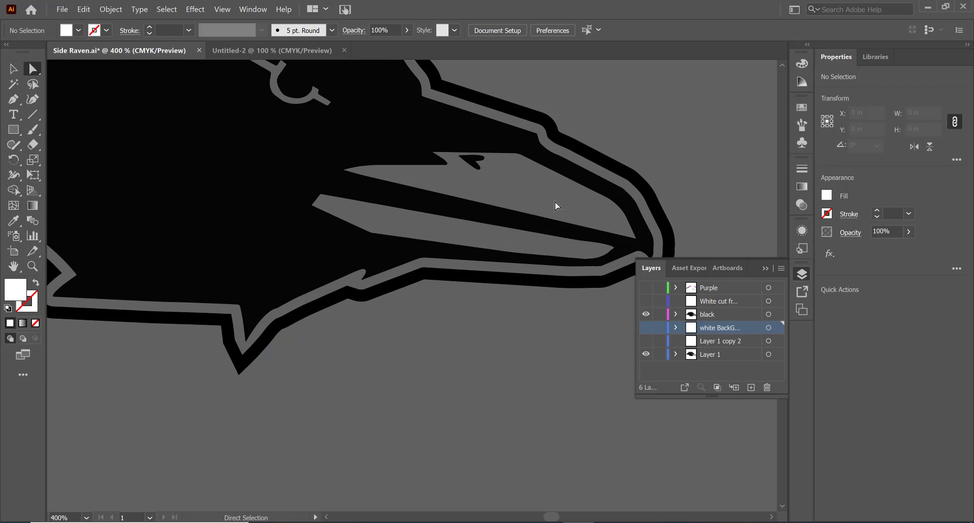
pyautogui.click(646, 328)
pyautogui.keyDown('alt'); pyautogui.scroll(-2, 498, 285); pyautogui.keyUp('alt')
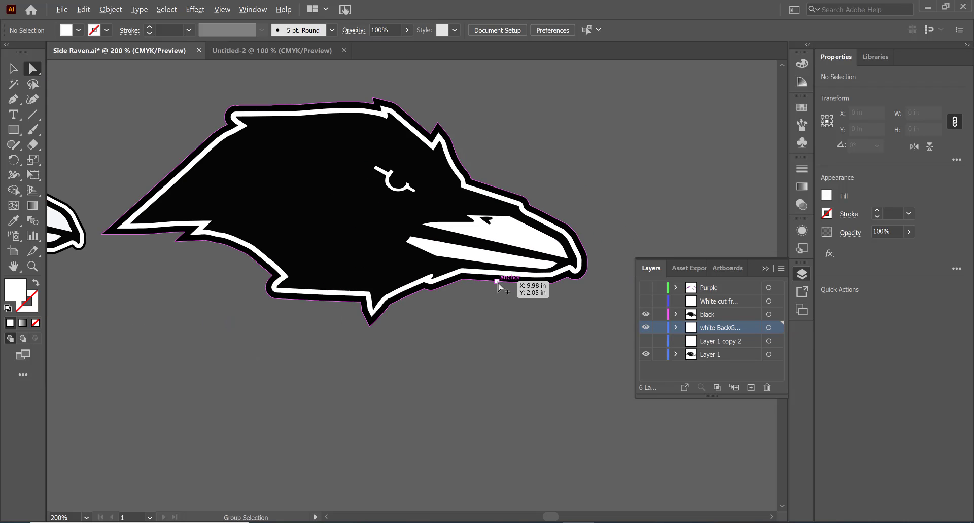
pyautogui.click(645, 288)
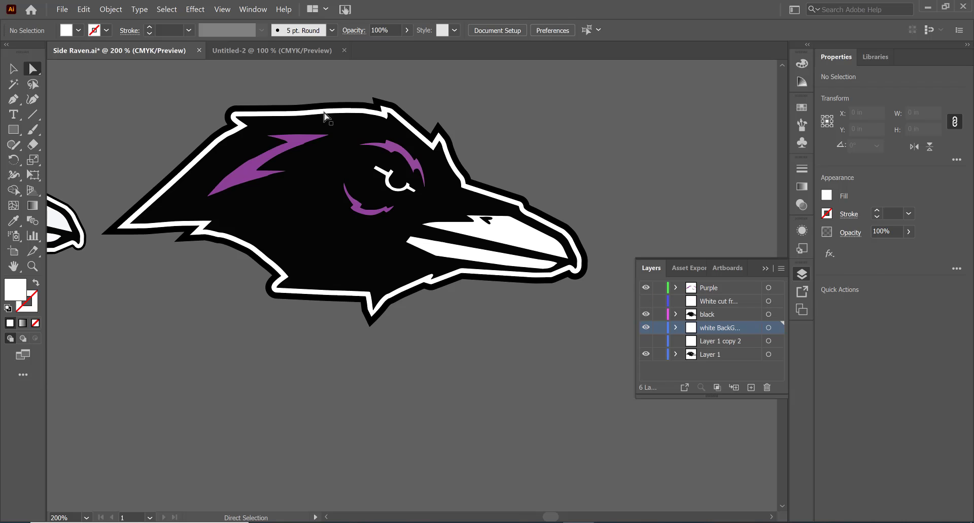
# Copy all the raven artwork and paste it into the Untitled-2 document.
pyautogui.hotkey('ctrl', '1')
pyautogui.press('v')
pyautogui.hotkey('ctrl', 'a')
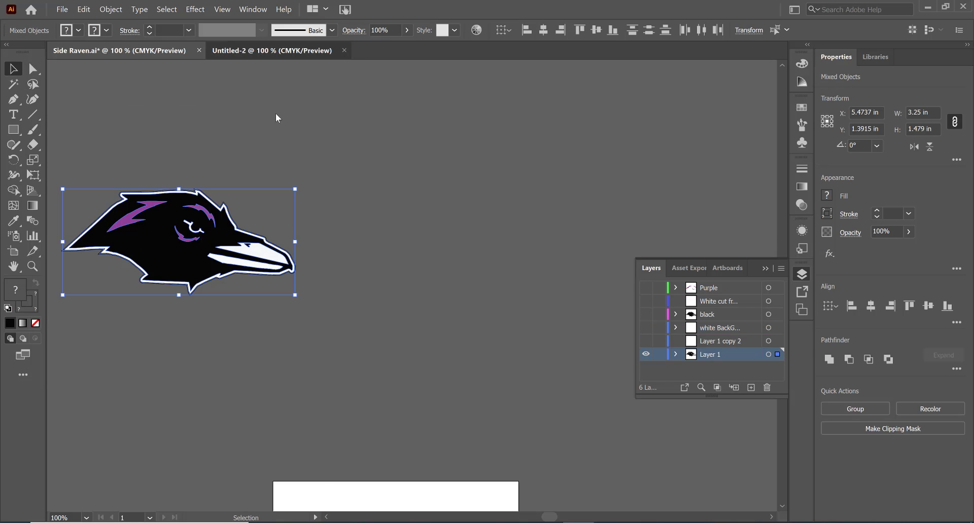
pyautogui.hotkey('ctrl', 'c')
pyautogui.hotkey('ctrl', 'Tab')
pyautogui.hotkey('ctrl', 'v')
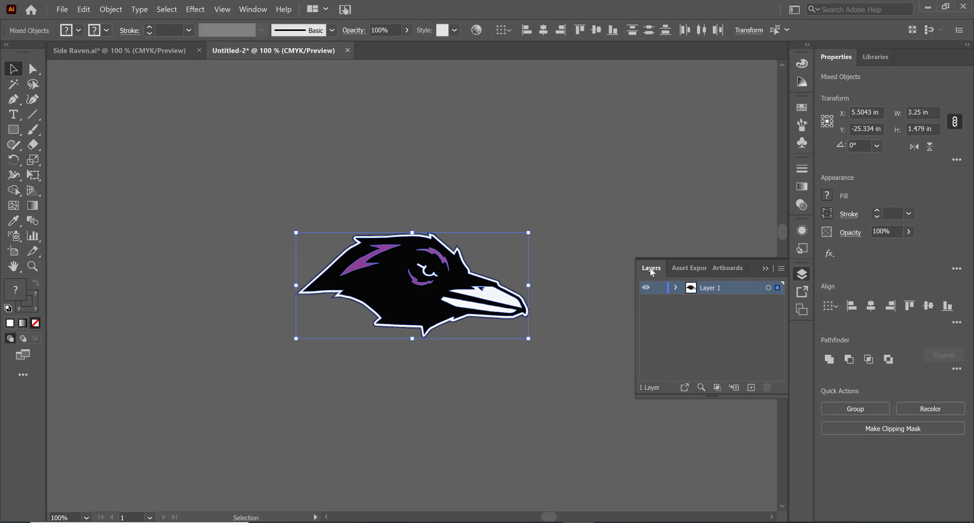
# Create a layer named purple, move the purple stripes onto it in place, and hide it.
pyautogui.click(751, 387)
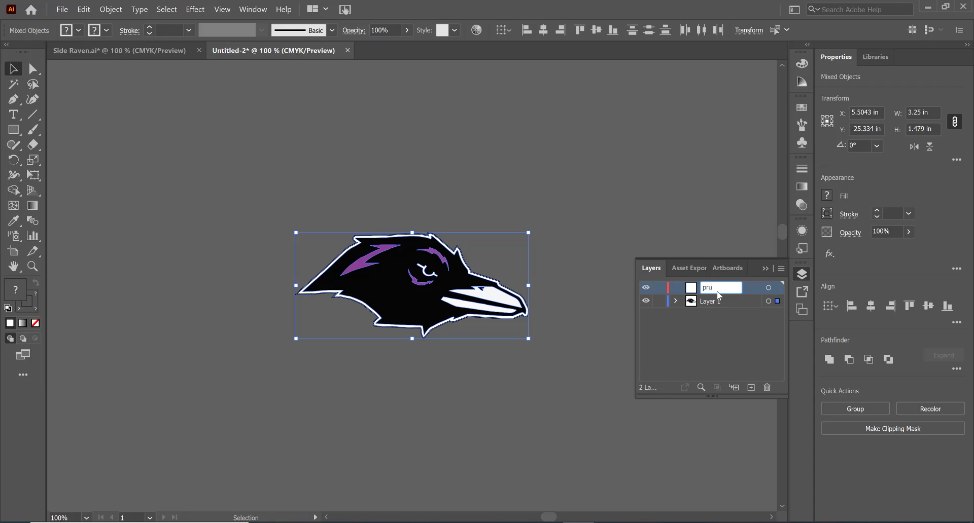
pyautogui.write('rple')
pyautogui.press('Return')
pyautogui.click(370, 259)
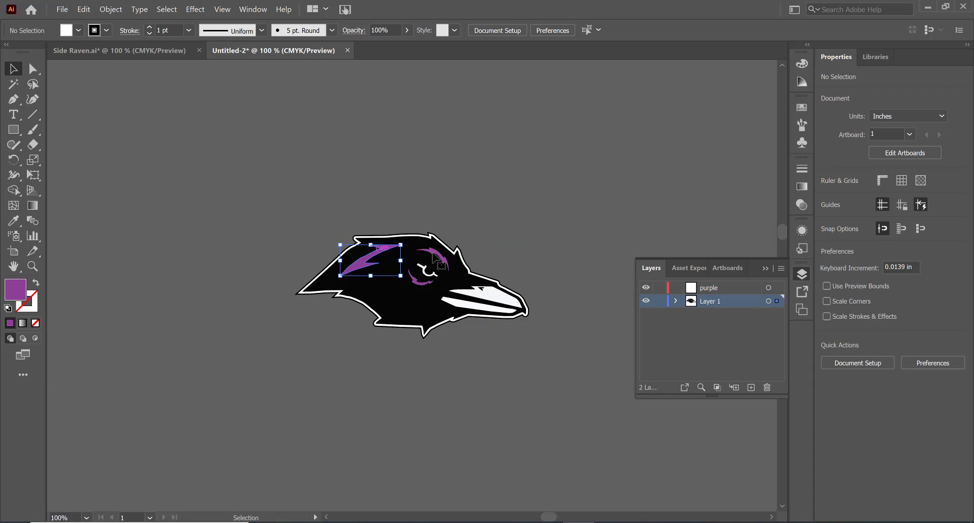
pyautogui.keyDown('shift'); pyautogui.click(417, 279); pyautogui.keyUp('shift')
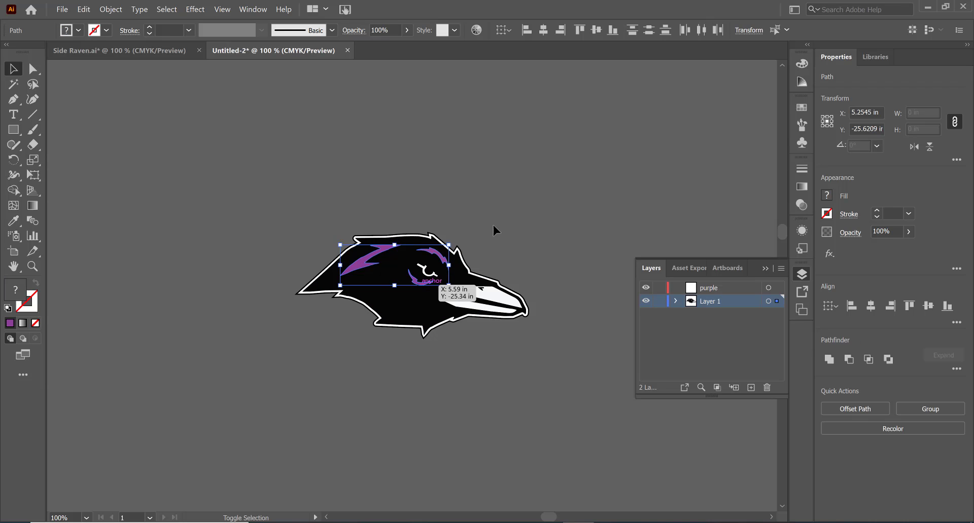
pyautogui.hotkey('ctrl', 'x')
pyautogui.click(717, 289)
pyautogui.click(84, 9)
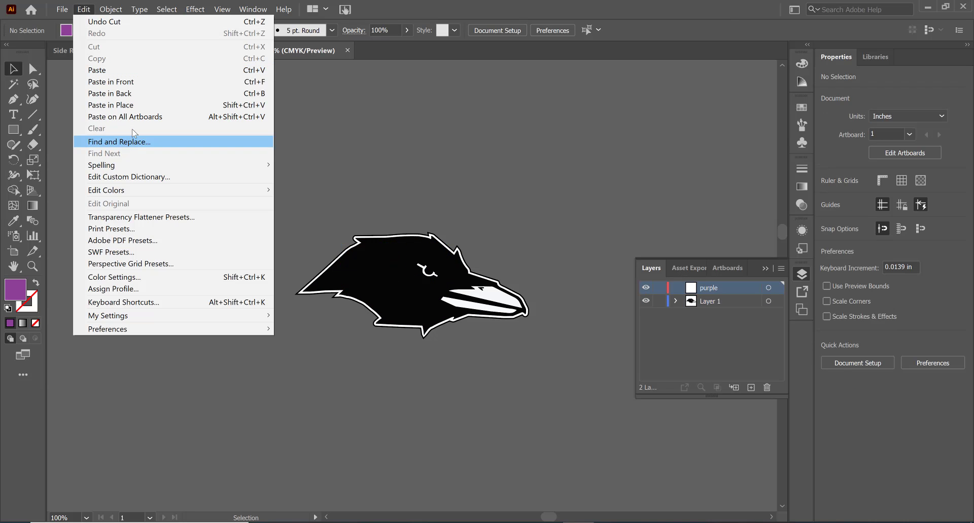
pyautogui.click(117, 103)
pyautogui.click(645, 287)
# Cut the white beak and eye out of Layer 1 and add Layer 3.
pyautogui.scroll(1, 507, 267)
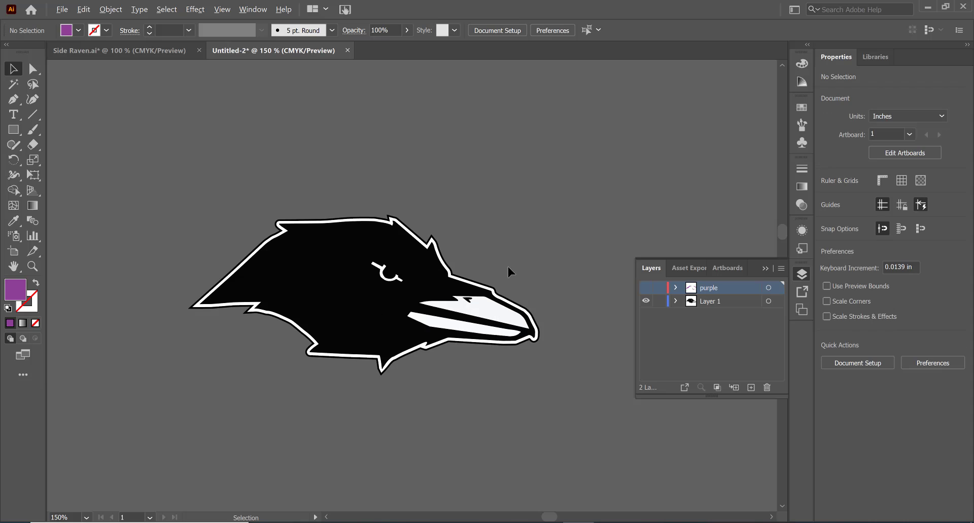
pyautogui.scroll(1, 508, 266)
pyautogui.click(455, 346)
pyautogui.keyDown('shift'); pyautogui.click(355, 280); pyautogui.keyUp('shift')
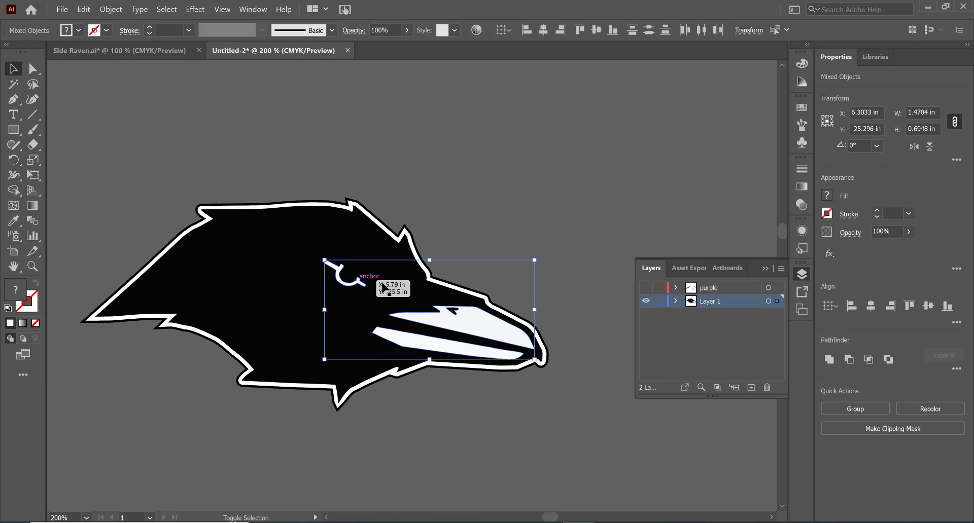
pyautogui.press('Delete')
pyautogui.click(750, 388)
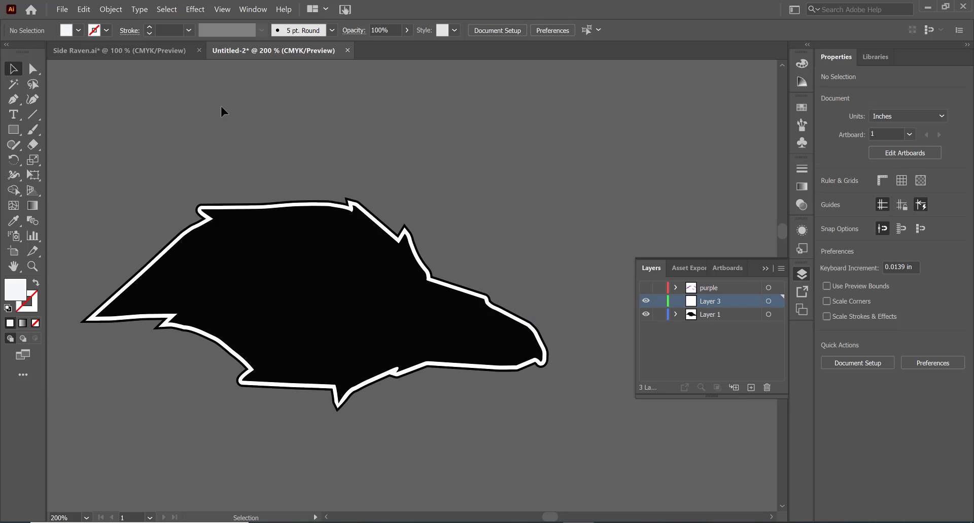
# Paste the beak and eye in place on a layer renamed white, and hide it.
pyautogui.click(84, 9)
pyautogui.click(122, 105)
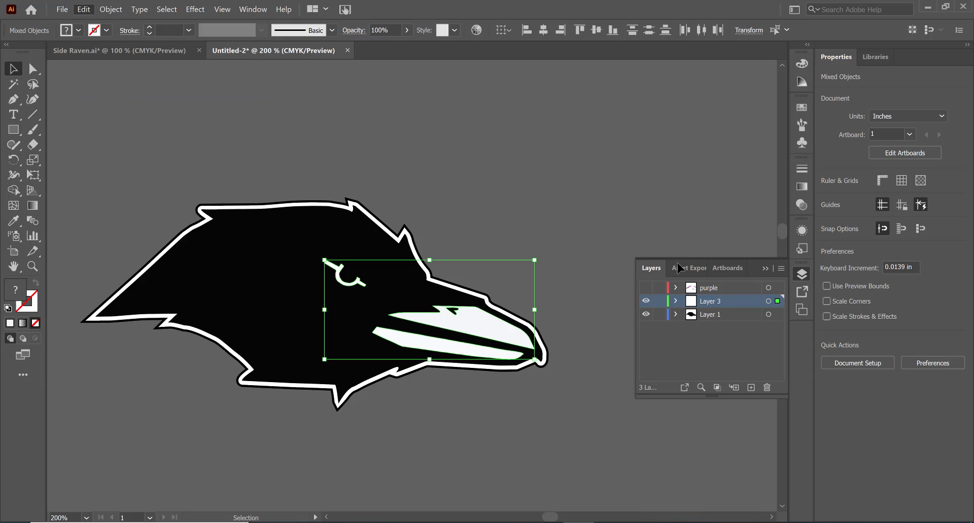
pyautogui.doubleClick(703, 302)
pyautogui.write('white')
pyautogui.press('Return')
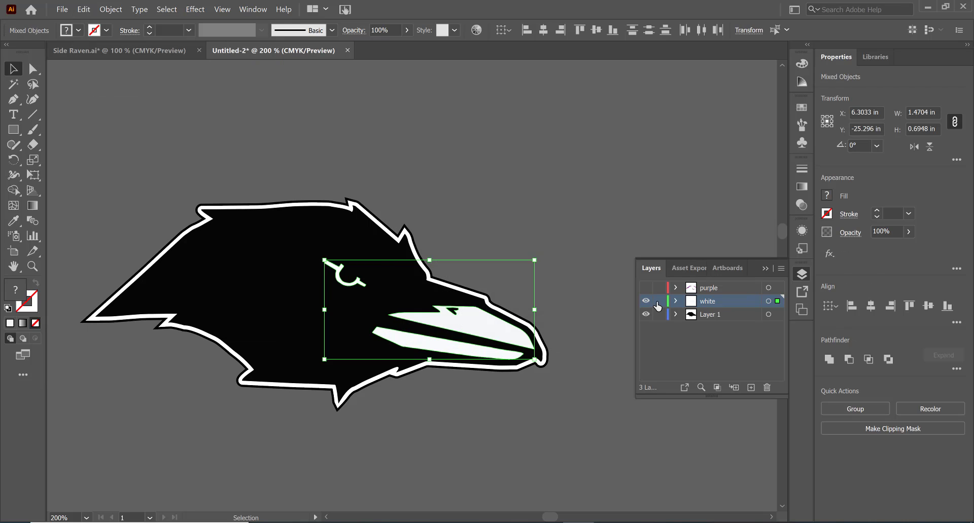
pyautogui.click(646, 301)
# Cut the black raven body out of Layer 1 and add Layer 4.
pyautogui.click(356, 266)
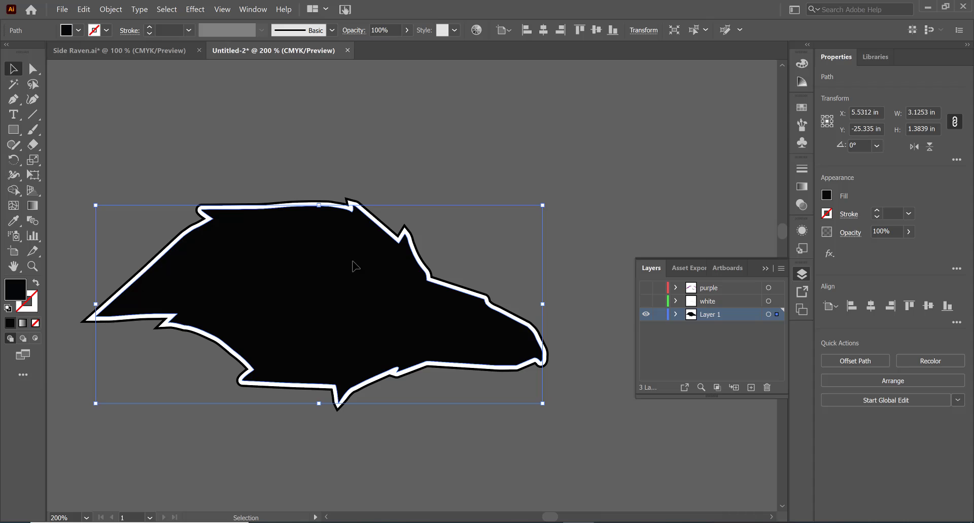
pyautogui.press('Delete')
pyautogui.click(750, 387)
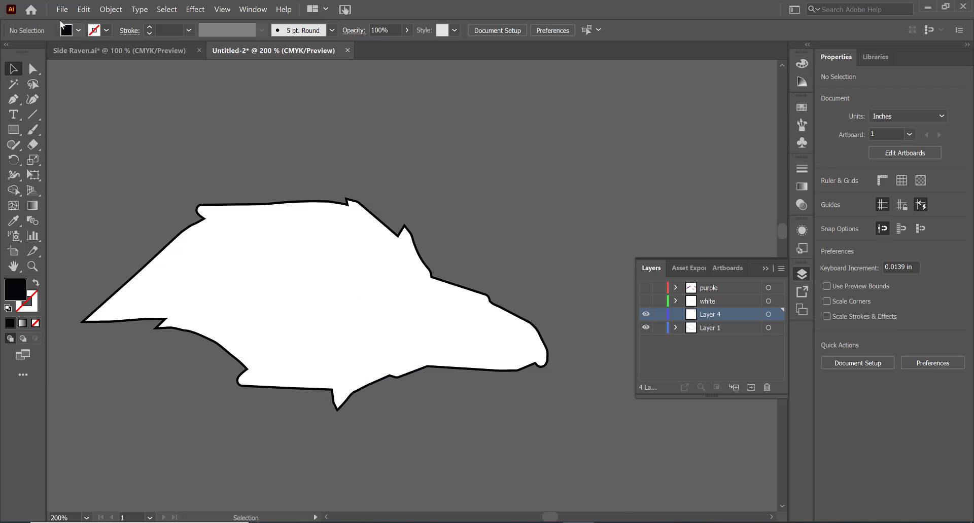
pyautogui.click(62, 9)
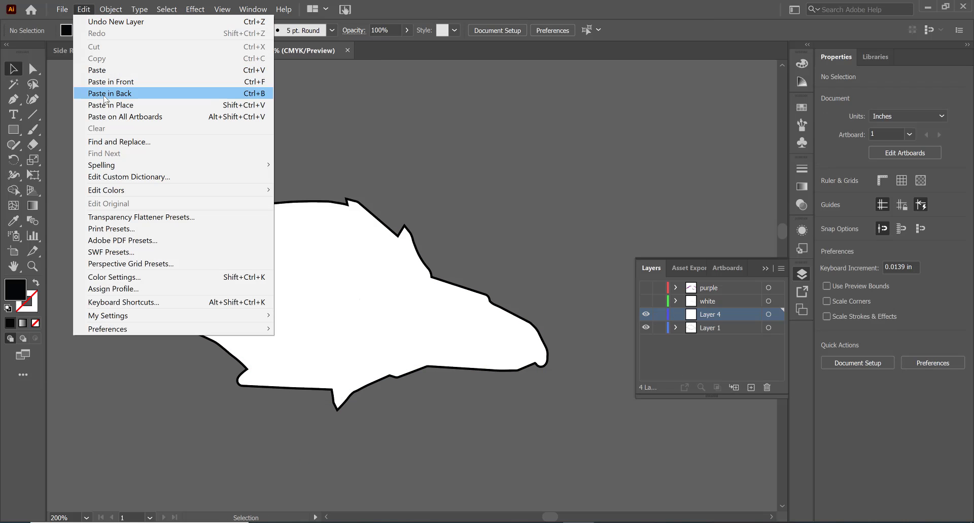
# Paste the black body in place on Layer 4, rename it black, and hide it.
pyautogui.click(96, 103)
pyautogui.doubleClick(713, 315)
pyautogui.write('black')
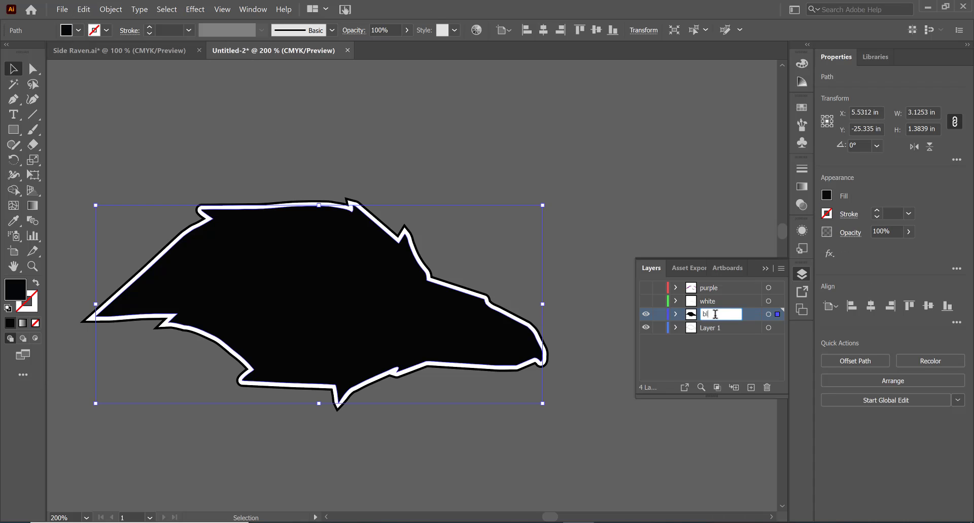
pyautogui.press('Return')
pyautogui.click(646, 314)
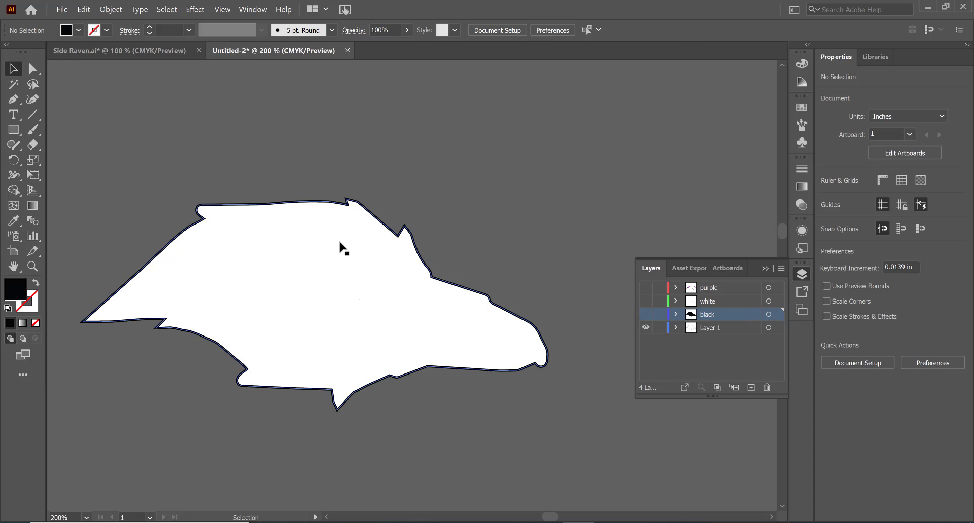
pyautogui.scroll(1, 359, 248)
pyautogui.scroll(1, 359, 248)
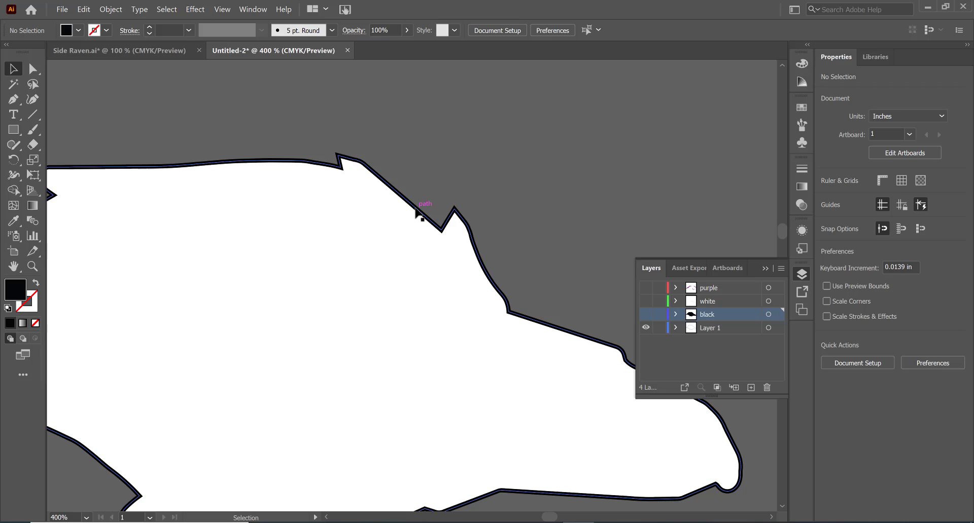
# Align the white silhouette's stroke to the outside and increase its weight.
pyautogui.click(395, 190)
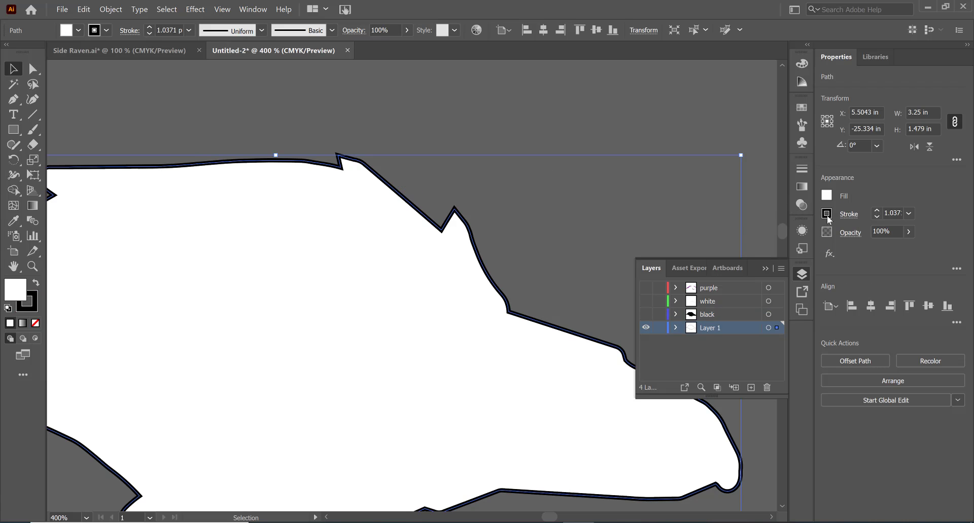
pyautogui.click(854, 217)
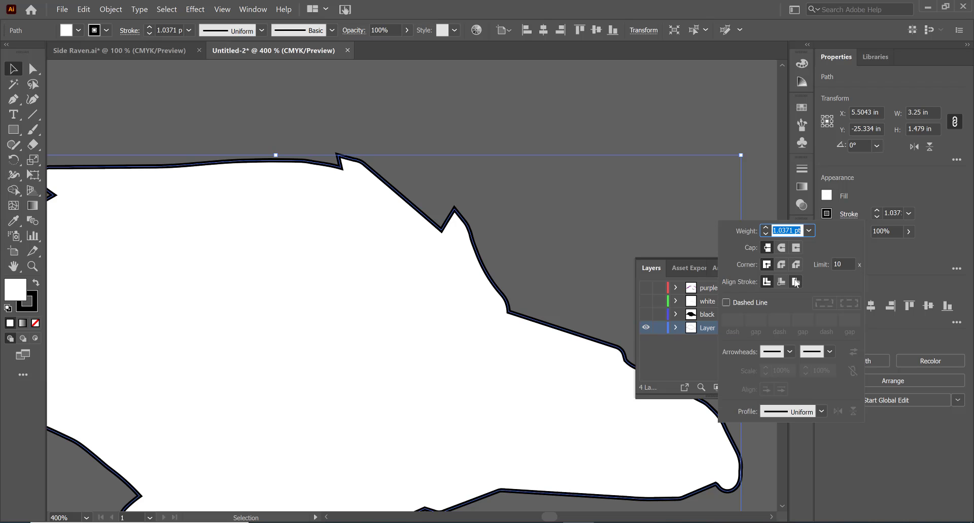
pyautogui.click(795, 282)
pyautogui.press('Escape')
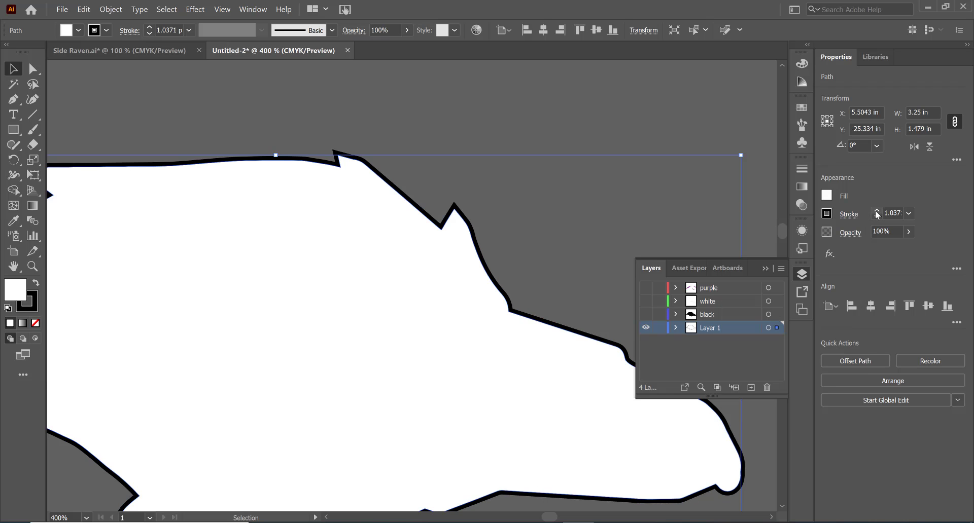
pyautogui.click(876, 211)
pyautogui.click(876, 211)
pyautogui.click(876, 212)
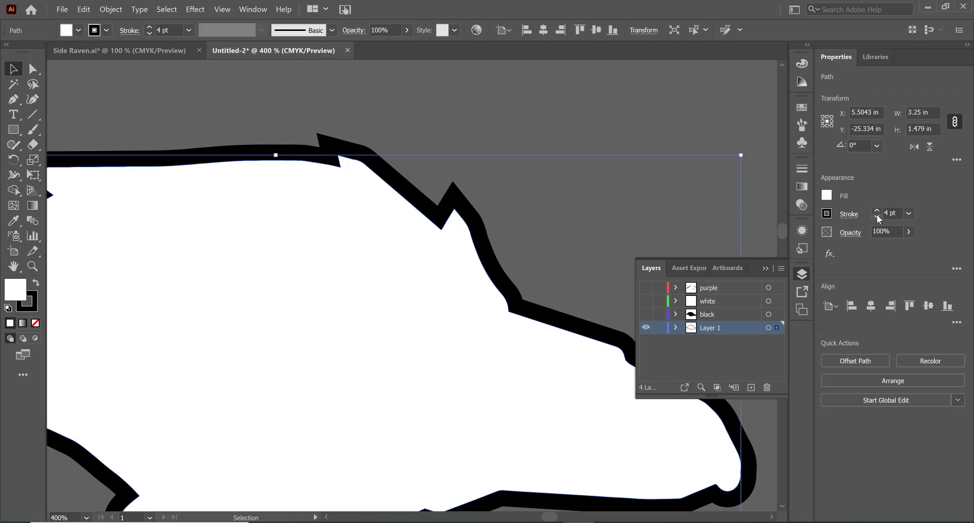
# Toggle the purple, white and black layers to preview the border around the raven.
pyautogui.moveTo(642, 320); pyautogui.dragTo(643, 293)
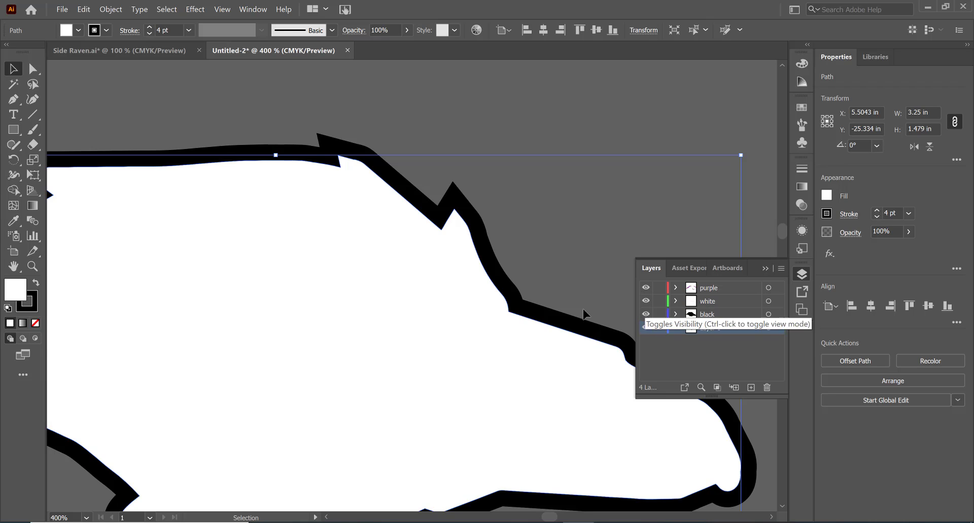
pyautogui.click(571, 198)
pyautogui.keyDown('alt'); pyautogui.click(646, 327); pyautogui.keyUp('alt')
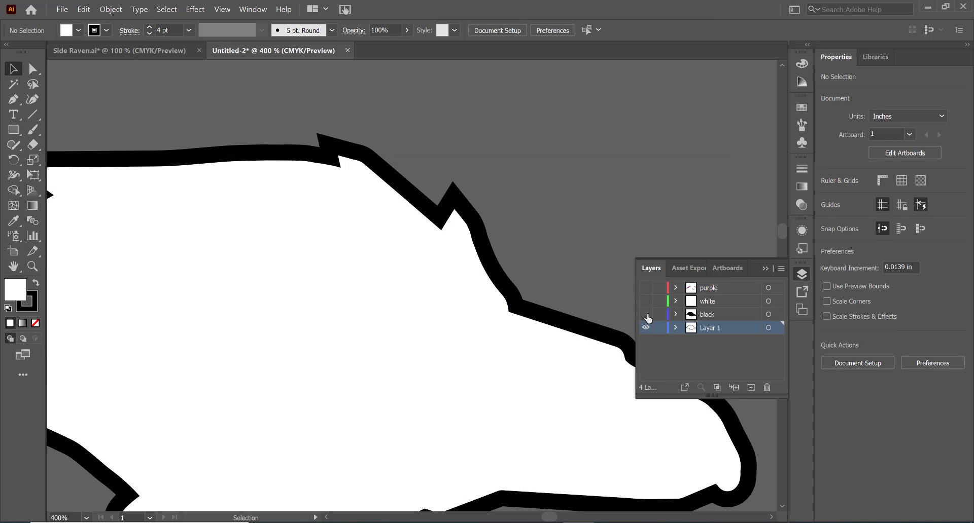
pyautogui.moveTo(647, 314); pyautogui.dragTo(645, 287)
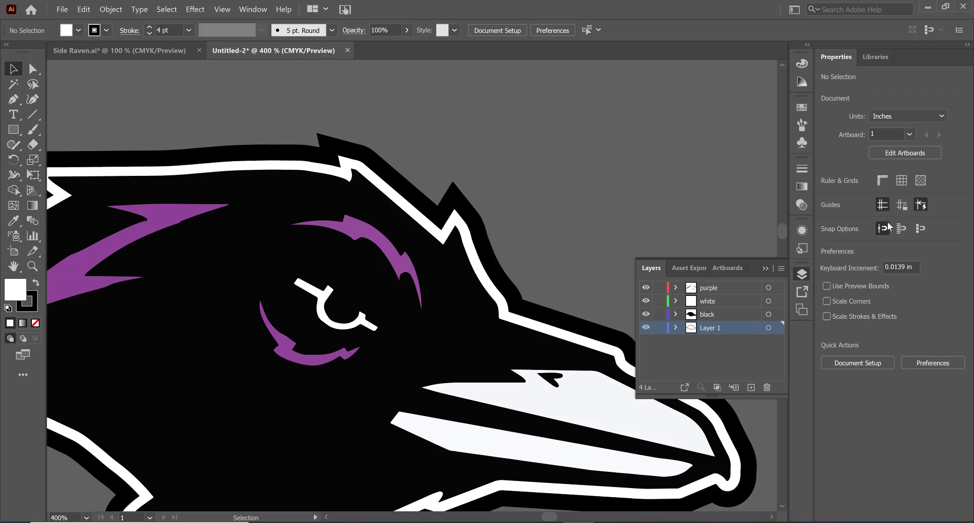
pyautogui.click(453, 210)
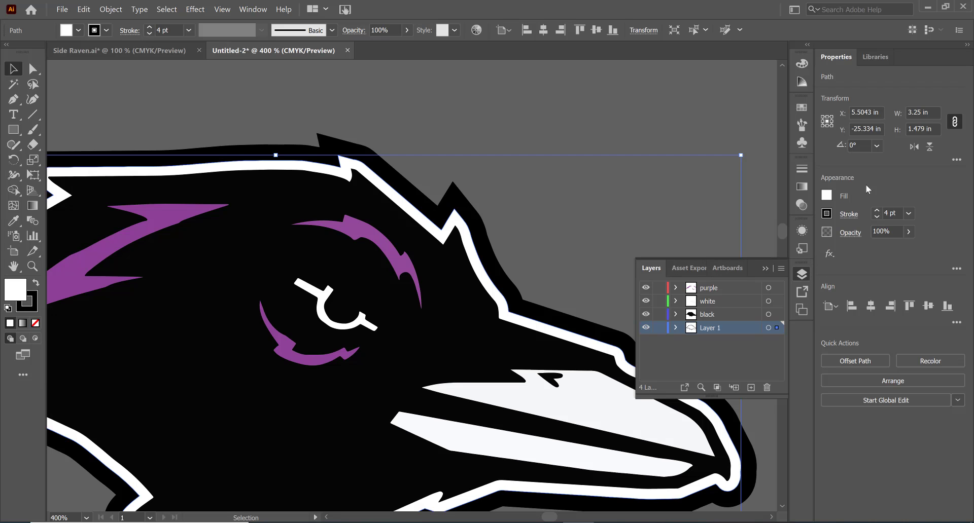
pyautogui.click(634, 190)
pyautogui.moveTo(645, 316); pyautogui.dragTo(645, 288)
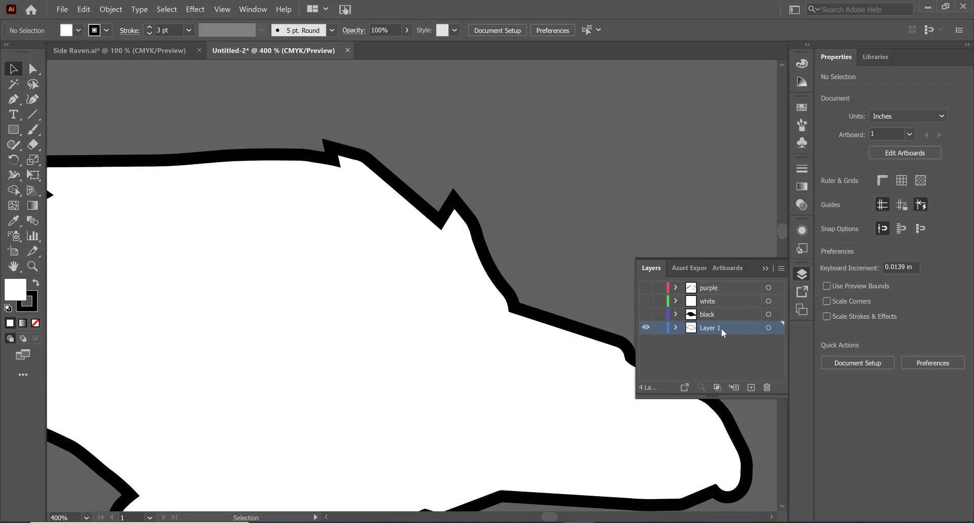
# Add Layer 5 with an in-place copy of the base shape and hide Layer 1.
pyautogui.click(751, 387)
pyautogui.hotkey('ctrl', 'shift', 'v')
pyautogui.hotkey('ctrl', 'z')
pyautogui.click(84, 9)
pyautogui.click(115, 105)
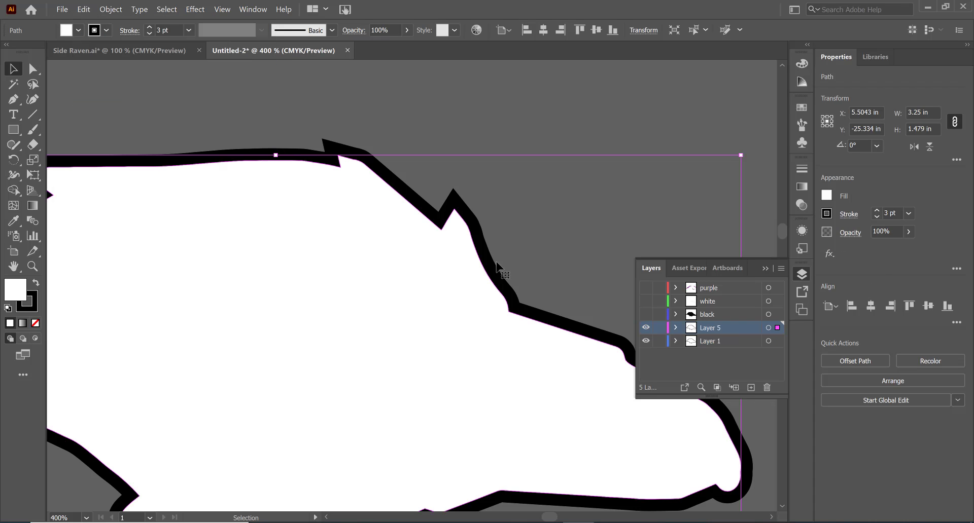
pyautogui.click(646, 341)
# Outline the copy's stroke into a black border ring and delete its inner piece.
pyautogui.click(83, 9)
pyautogui.moveTo(110, 9)
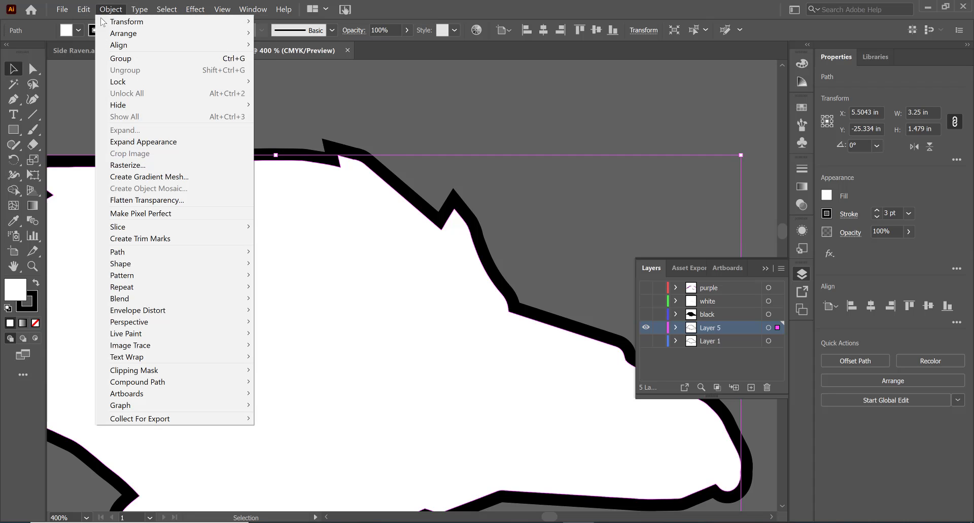
pyautogui.moveTo(117, 252)
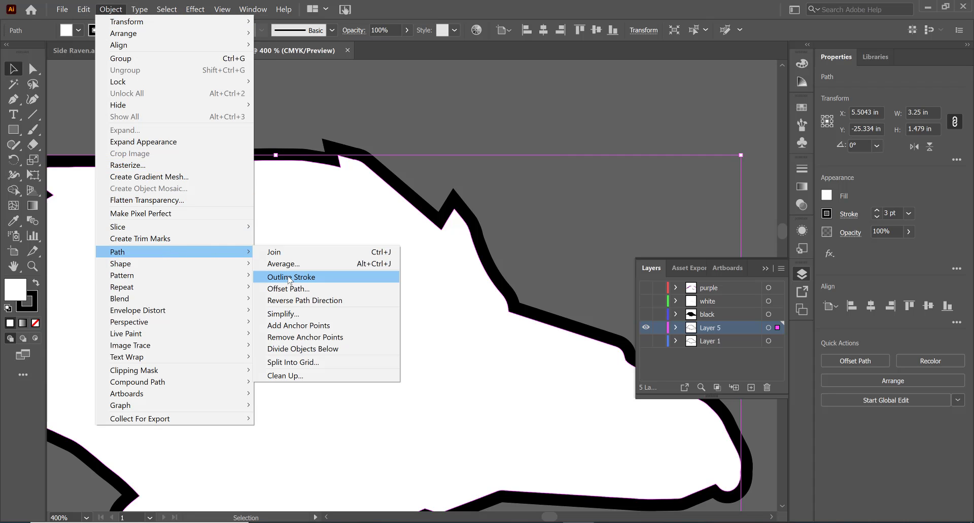
pyautogui.click(296, 277)
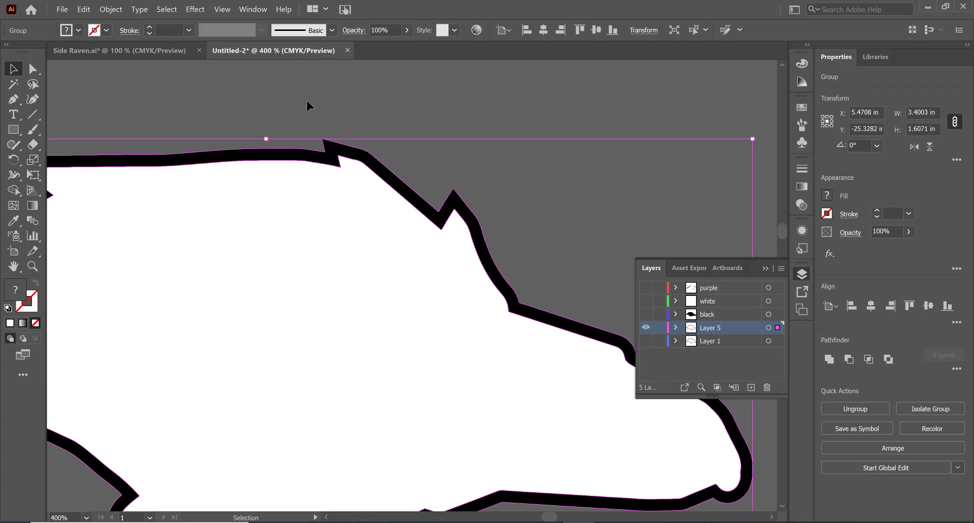
pyautogui.moveTo(152, 174); pyautogui.dragTo(197, 217)
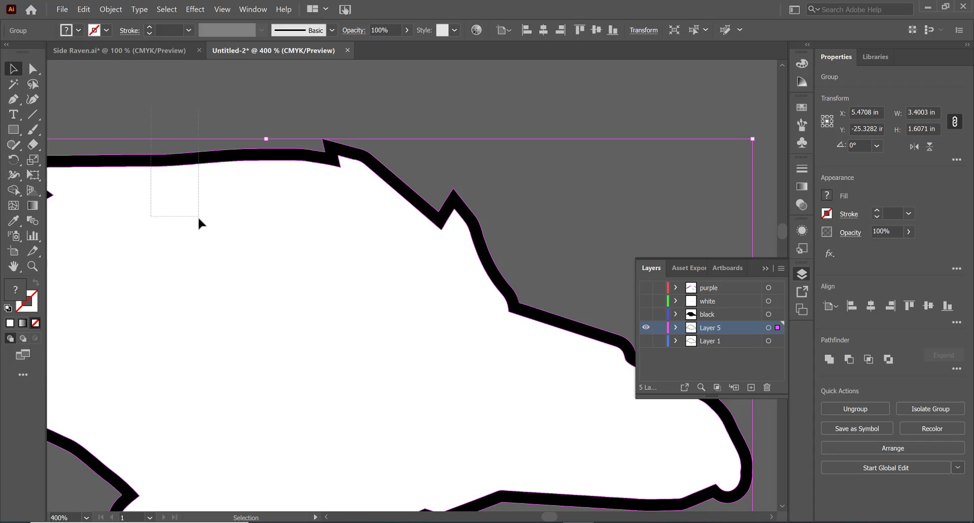
pyautogui.click(14, 191)
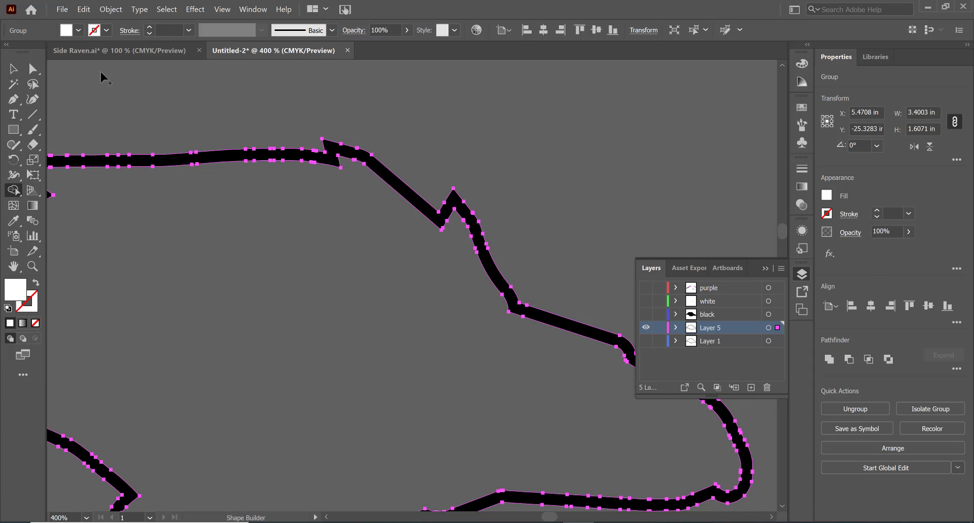
pyautogui.press('v')
pyautogui.click(147, 89)
pyautogui.click(558, 329)
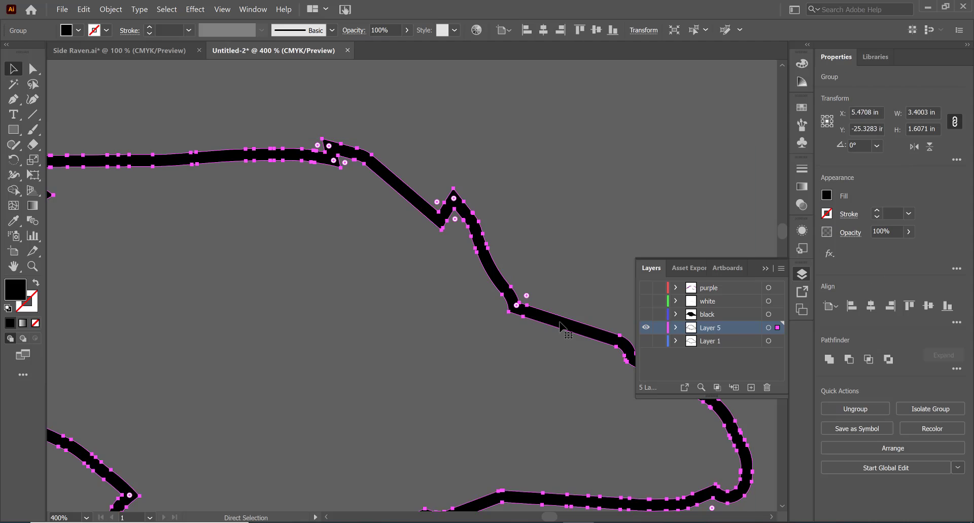
pyautogui.press('Delete')
pyautogui.click(711, 315)
# Paste the copied outline in place, then hide black and show Layer 1's border shape.
pyautogui.click(646, 315)
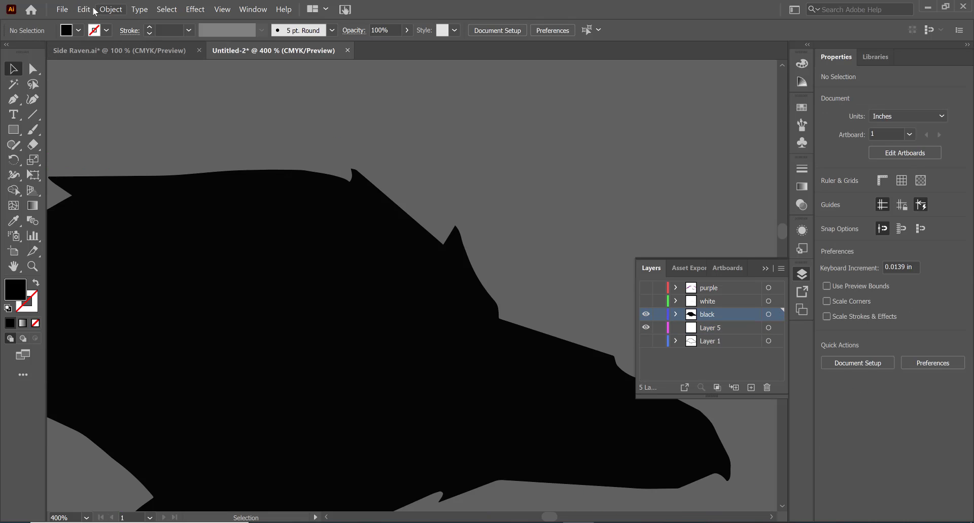
pyautogui.click(84, 9)
pyautogui.click(119, 109)
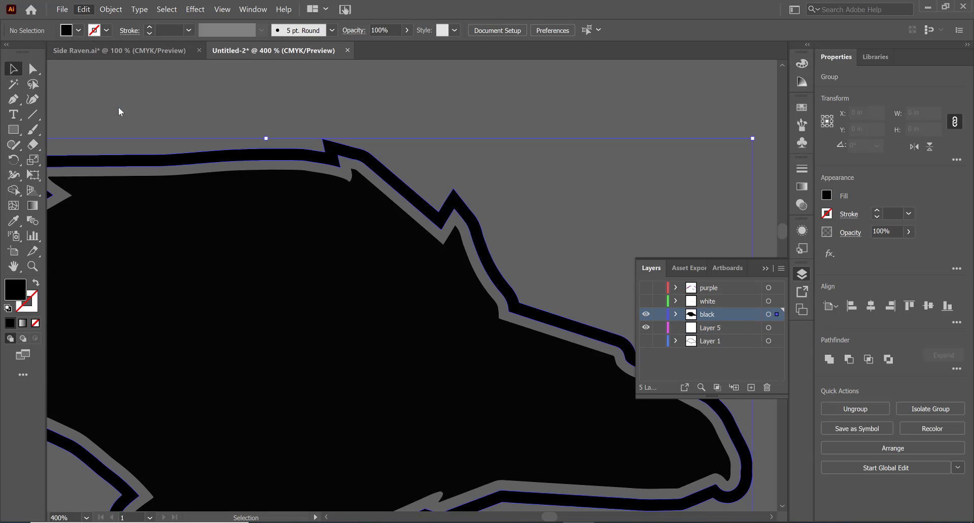
pyautogui.click(426, 108)
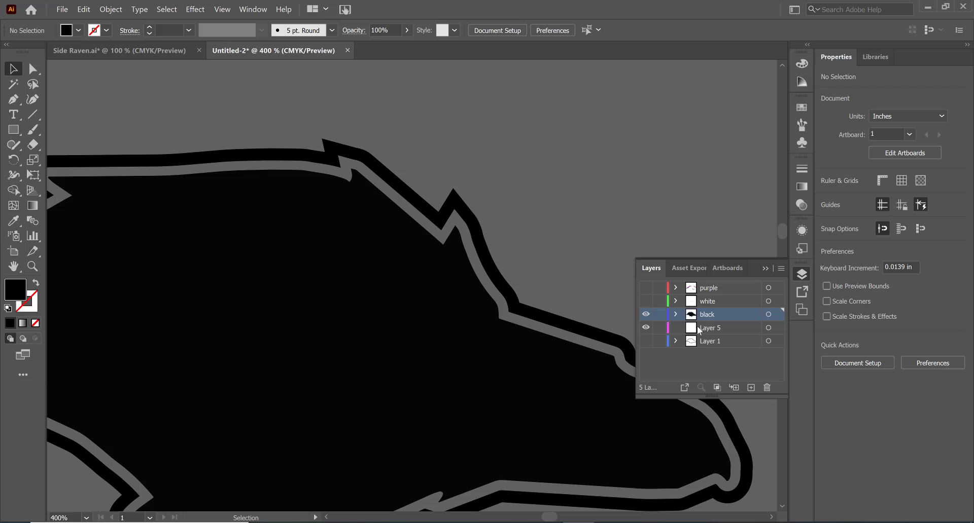
pyautogui.click(646, 315)
pyautogui.click(646, 340)
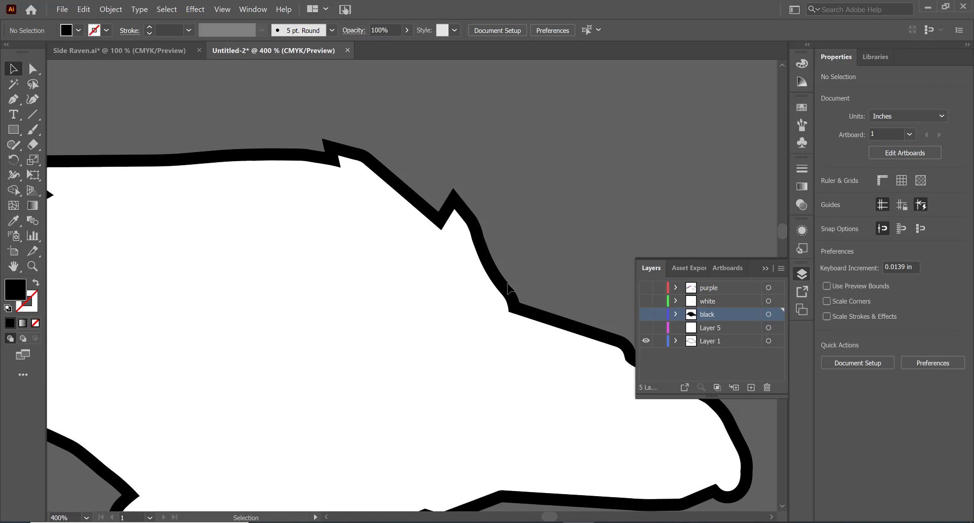
# Set the Layer 1 border path's stroke to 1 pt, trying inside and center alignment.
pyautogui.click(401, 191)
pyautogui.click(848, 214)
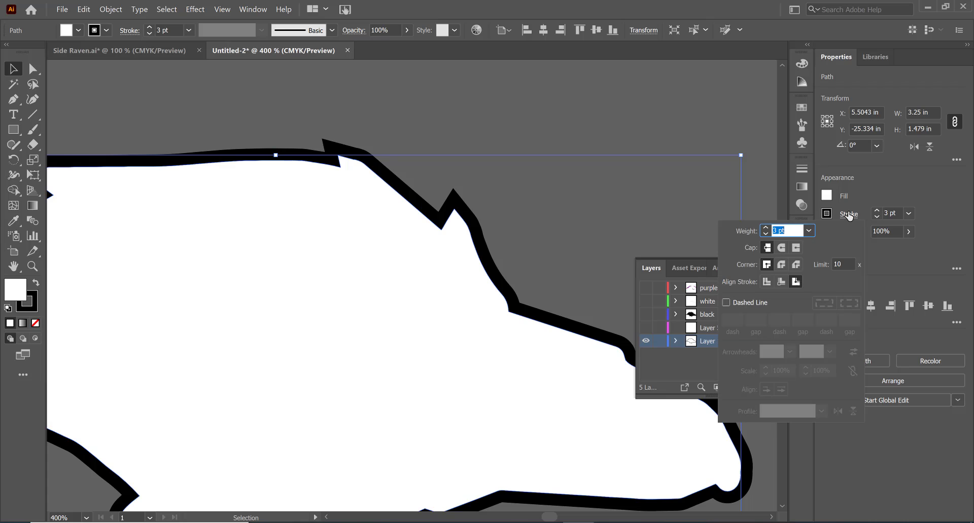
pyautogui.click(781, 283)
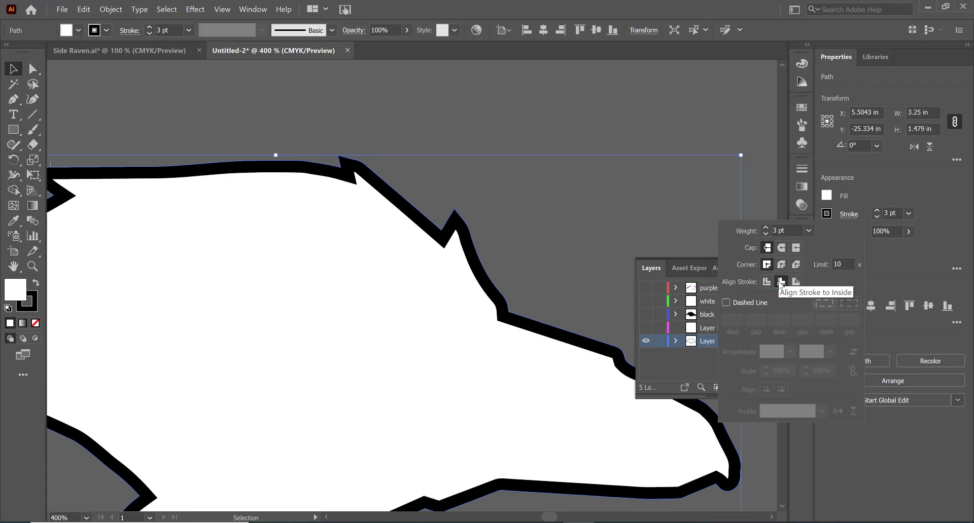
pyautogui.click(767, 283)
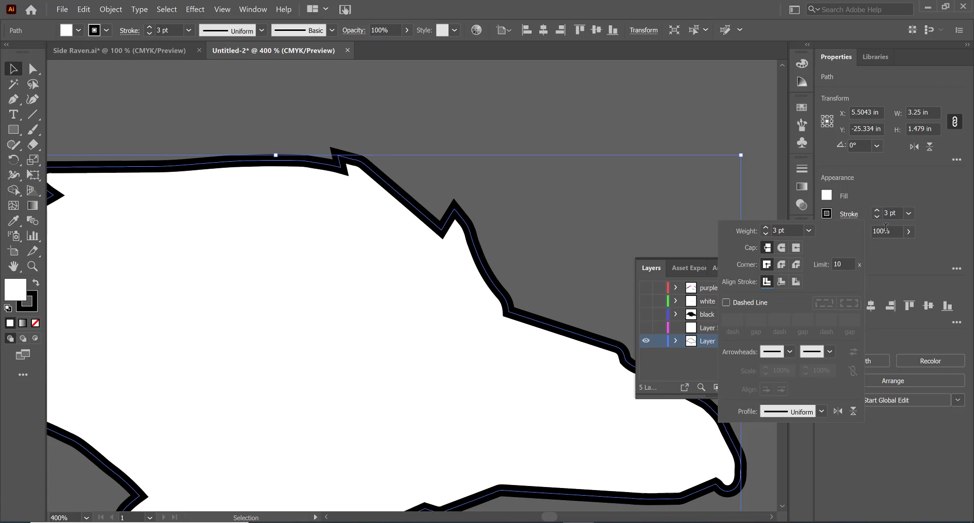
pyautogui.doubleClick(877, 214)
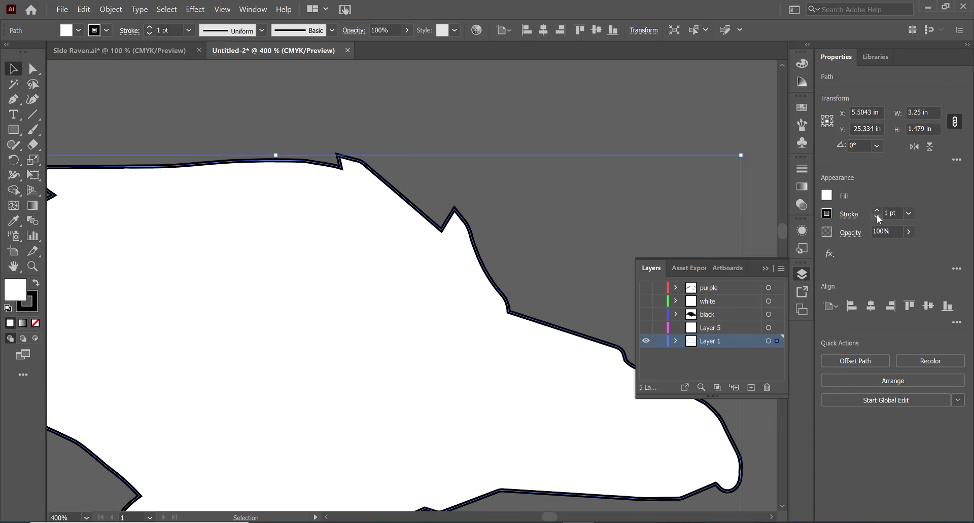
pyautogui.click(876, 214)
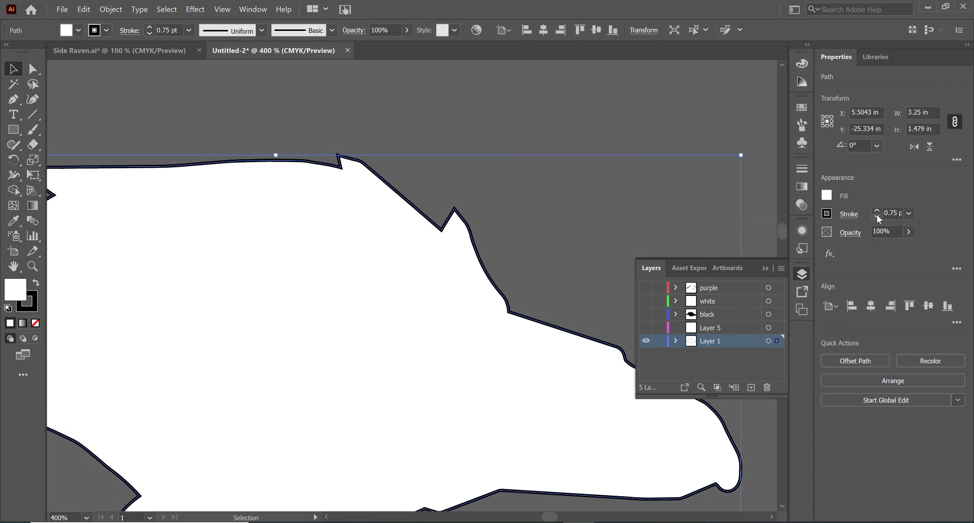
pyautogui.click(877, 210)
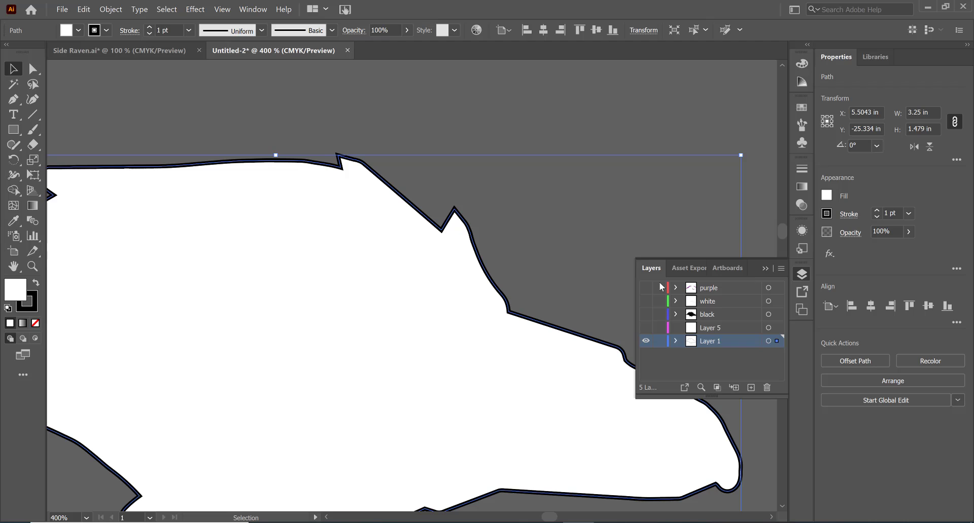
# Realign the stroke to inside and show the black layer over the border.
pyautogui.click(645, 315)
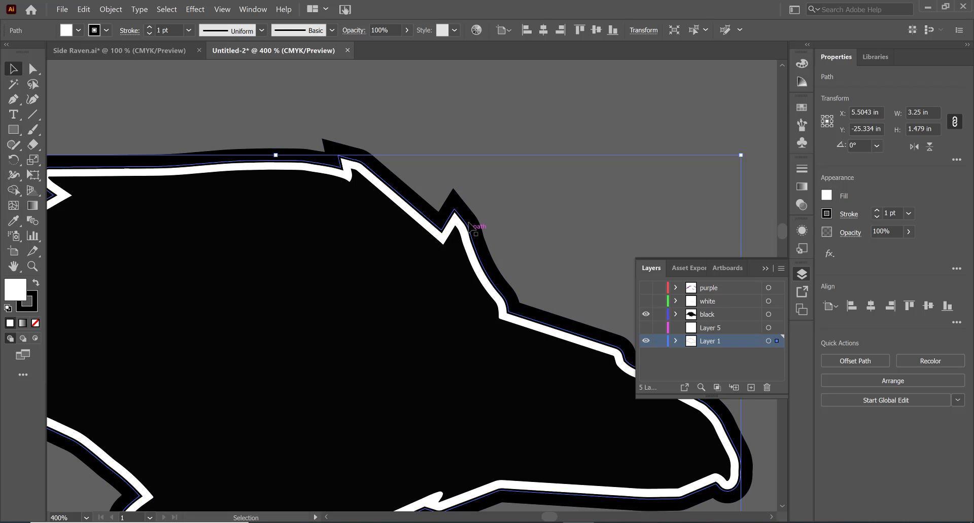
pyautogui.click(646, 314)
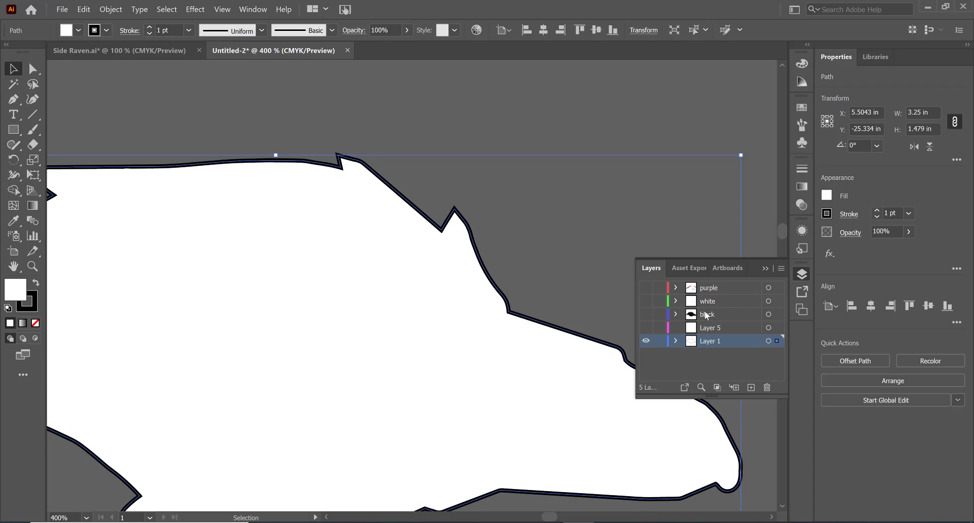
pyautogui.click(846, 216)
pyautogui.click(781, 283)
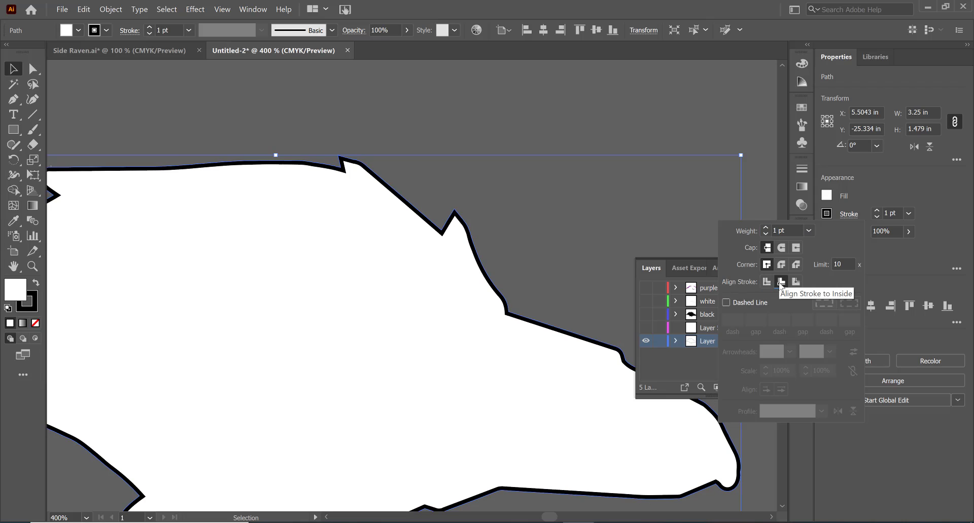
pyautogui.click(646, 314)
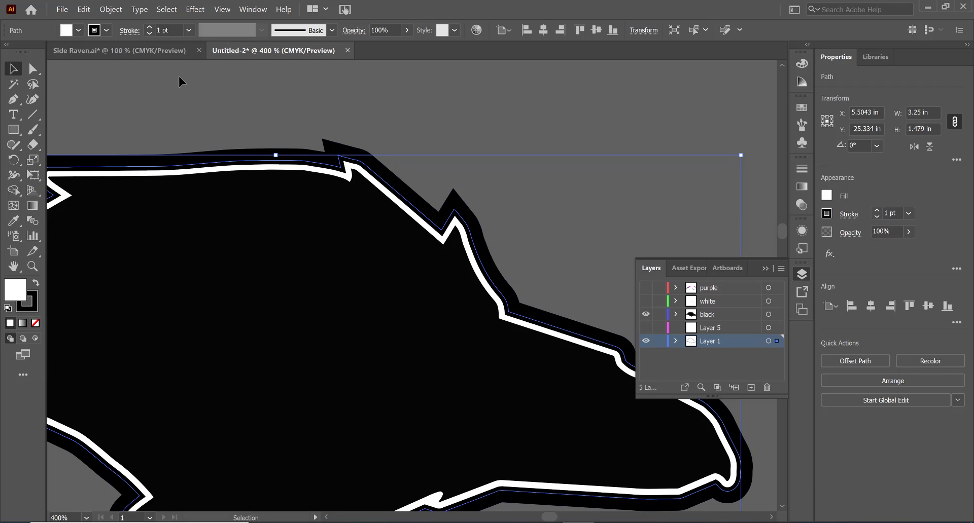
pyautogui.click(113, 10)
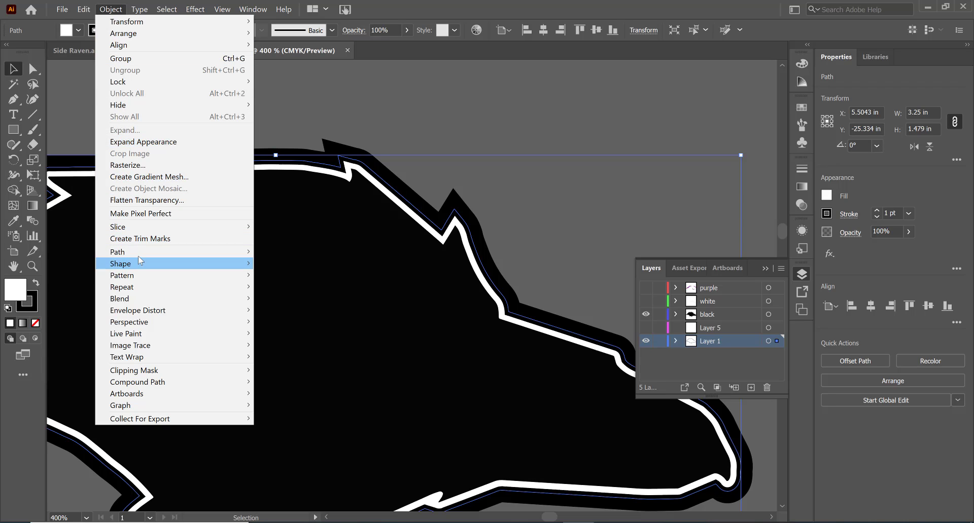
pyautogui.moveTo(117, 252)
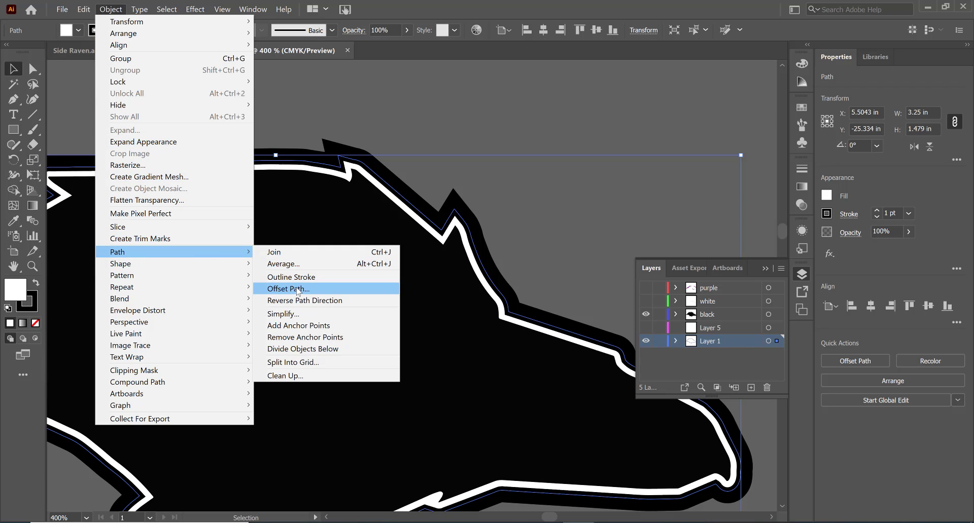
# Offset the white border path by 0.02 in and unite both outlines with Pathfinder.
pyautogui.click(298, 290)
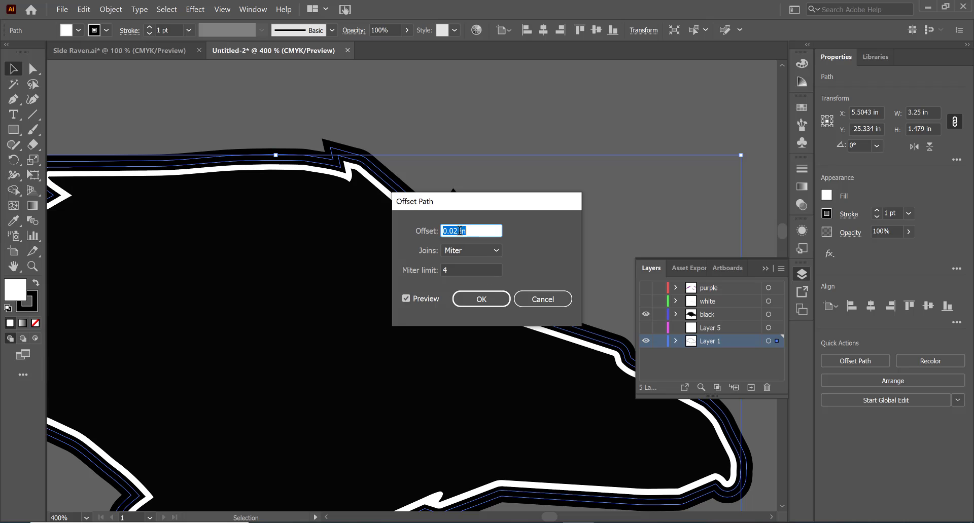
pyautogui.click(482, 299)
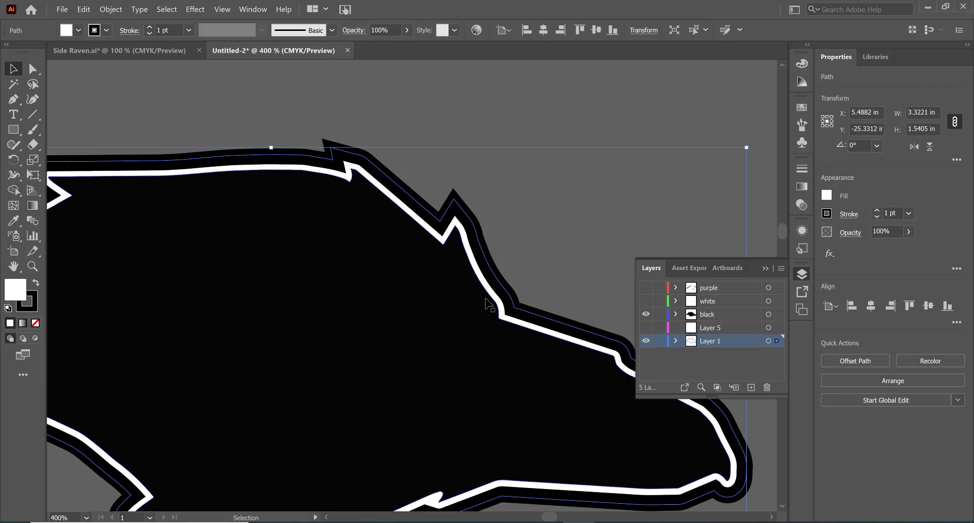
pyautogui.click(646, 315)
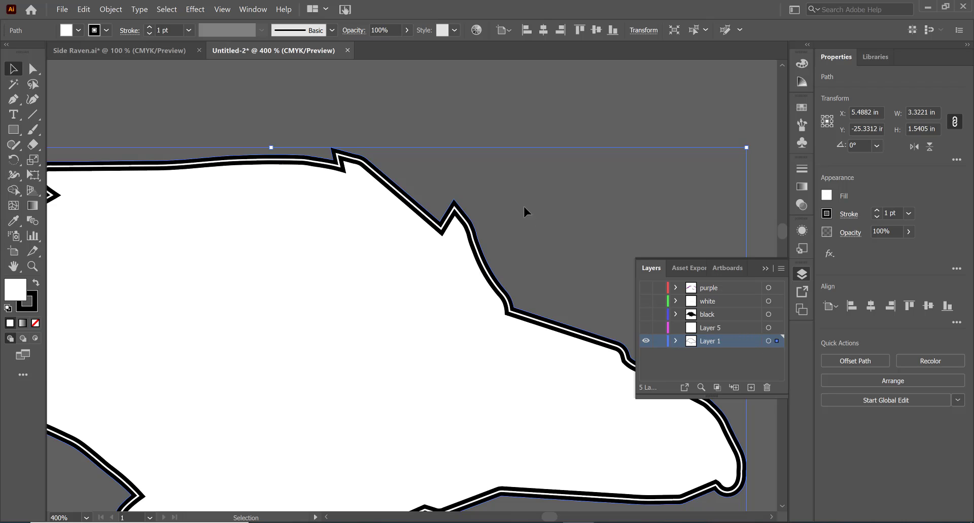
pyautogui.click(149, 99)
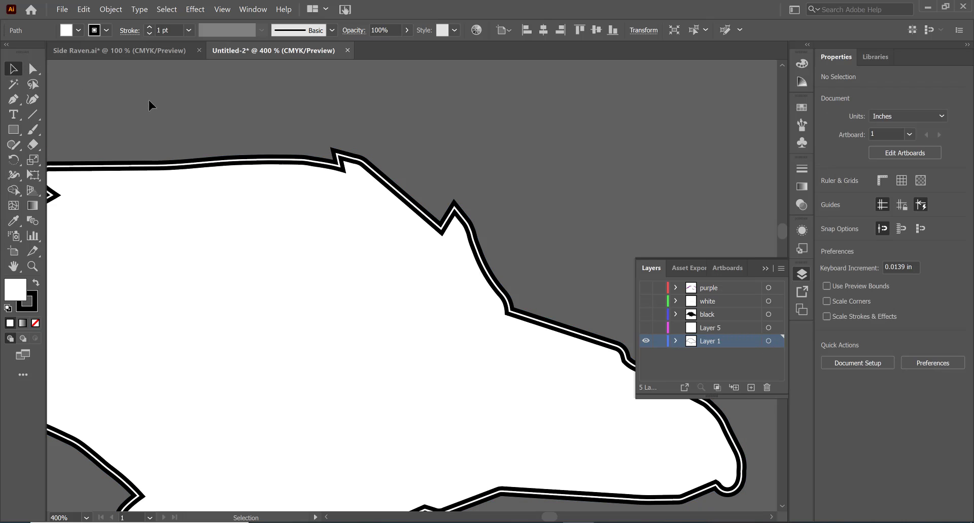
pyautogui.moveTo(147, 161); pyautogui.dragTo(302, 263)
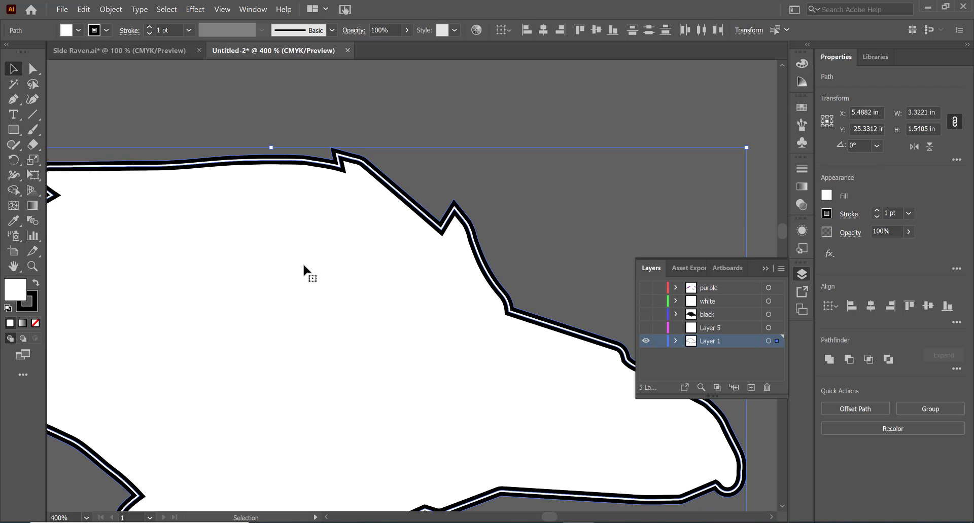
pyautogui.click(829, 359)
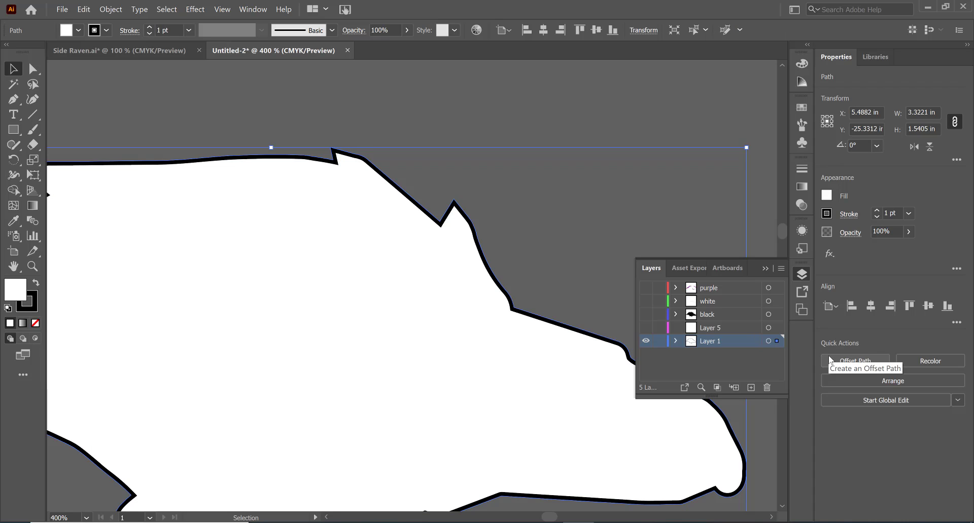
# Reduce the border stroke weight to 0.5 pt and show the black layer again.
pyautogui.click(876, 217)
pyautogui.click(877, 216)
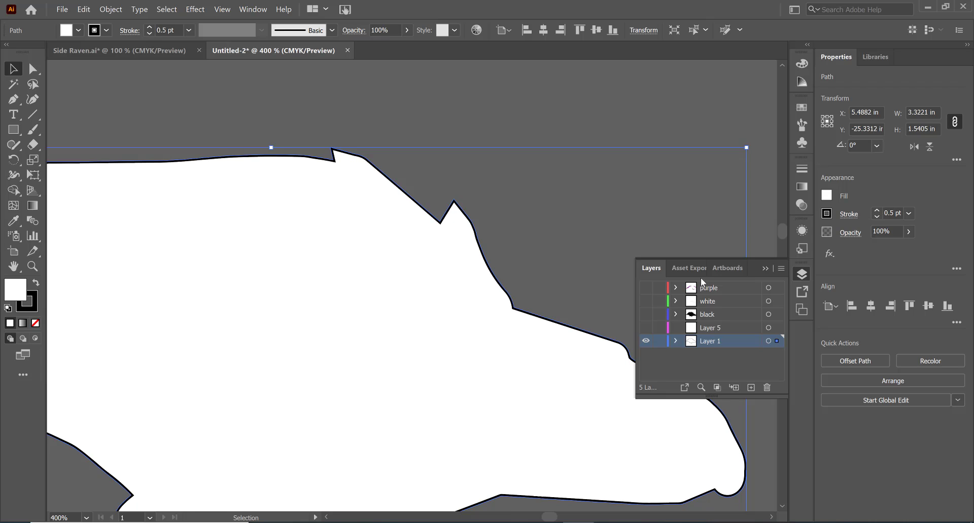
pyautogui.click(646, 315)
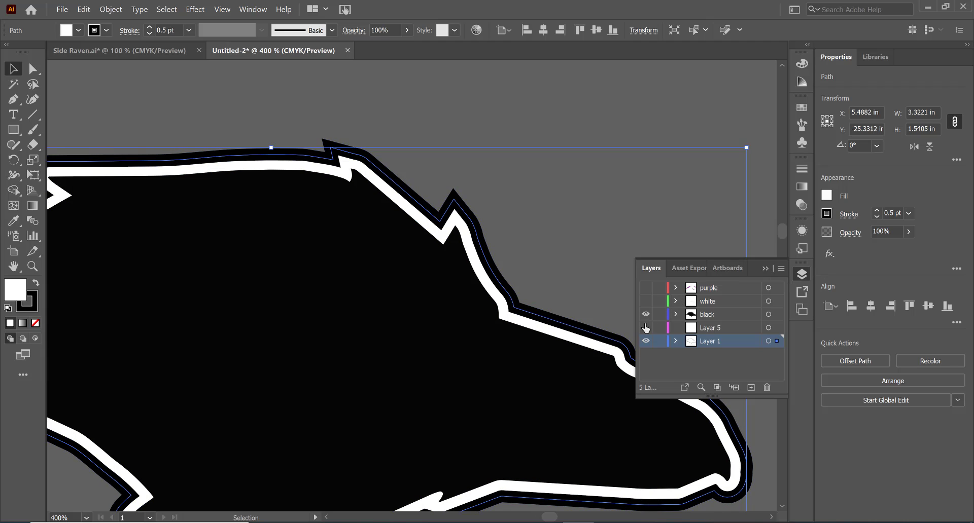
# Delete the empty Layer 5 and rename Layer 1 to 'background'.
pyautogui.click(710, 328)
pyautogui.click(767, 387)
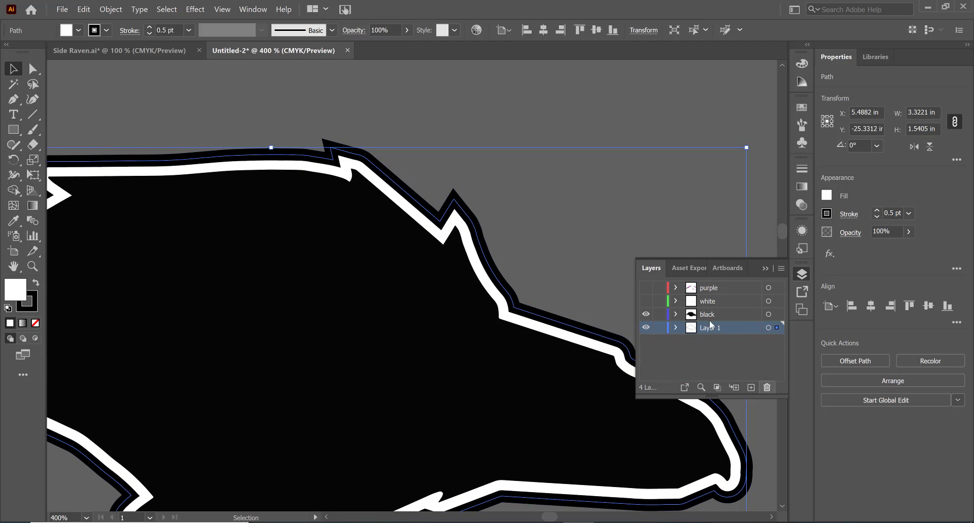
pyautogui.doubleClick(713, 329)
pyautogui.write('background')
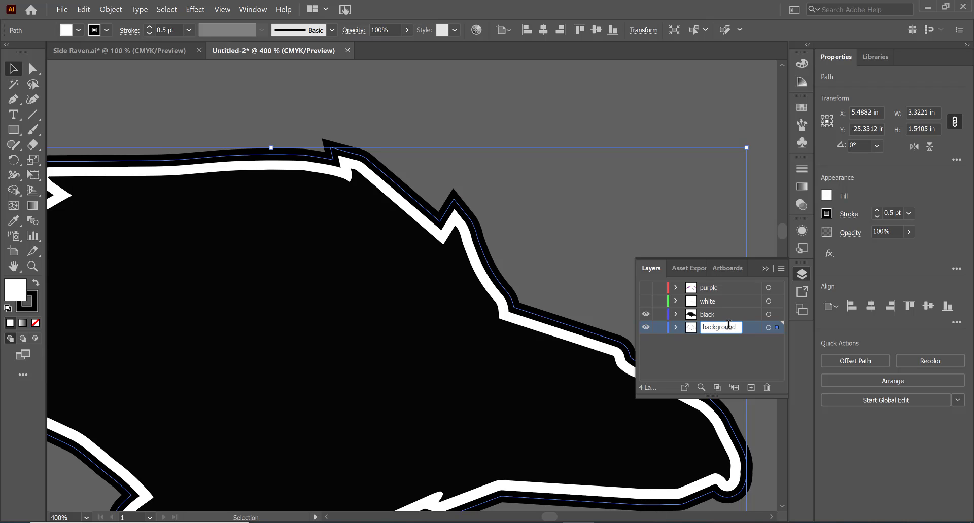
pyautogui.press('Return')
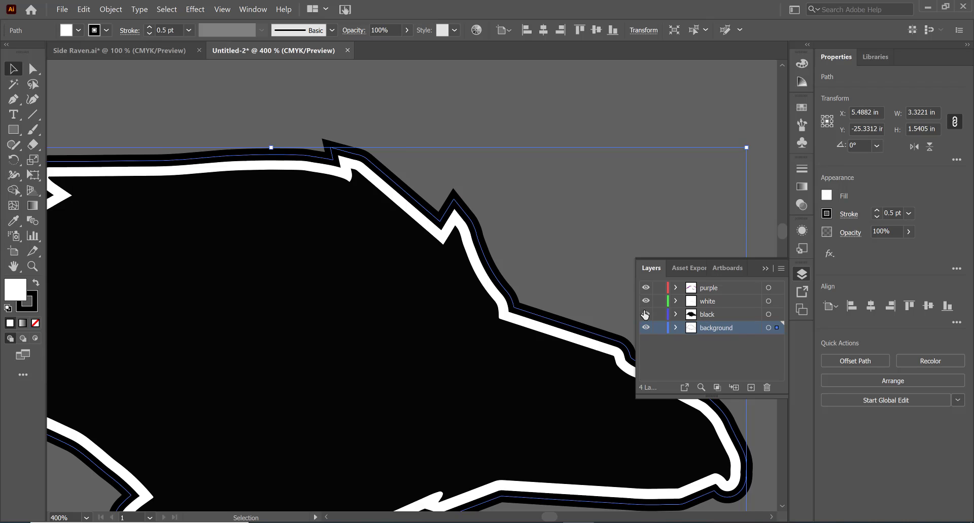
# Show the purple and white layers and select the artwork on every layer.
pyautogui.click(645, 314)
pyautogui.click(279, 123)
pyautogui.moveTo(279, 122); pyautogui.dragTo(546, 477)
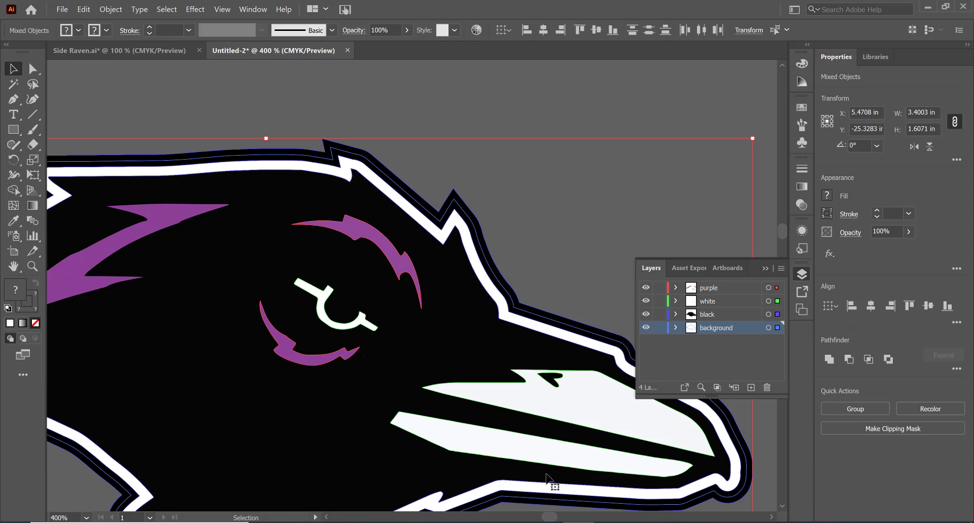
# Give the black raven body group a 0.01 pt stroke weight.
pyautogui.click(892, 213)
pyautogui.write('0')
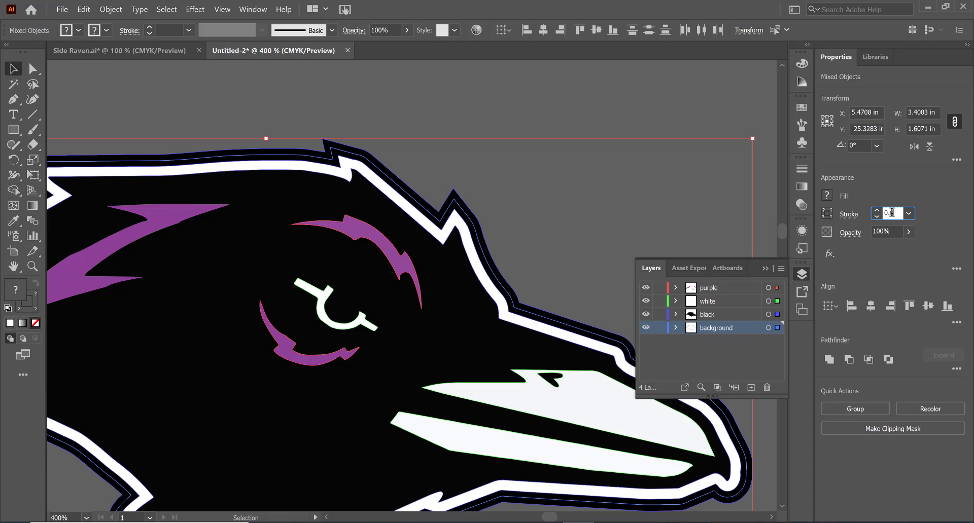
pyautogui.press('Return')
pyautogui.click(768, 314)
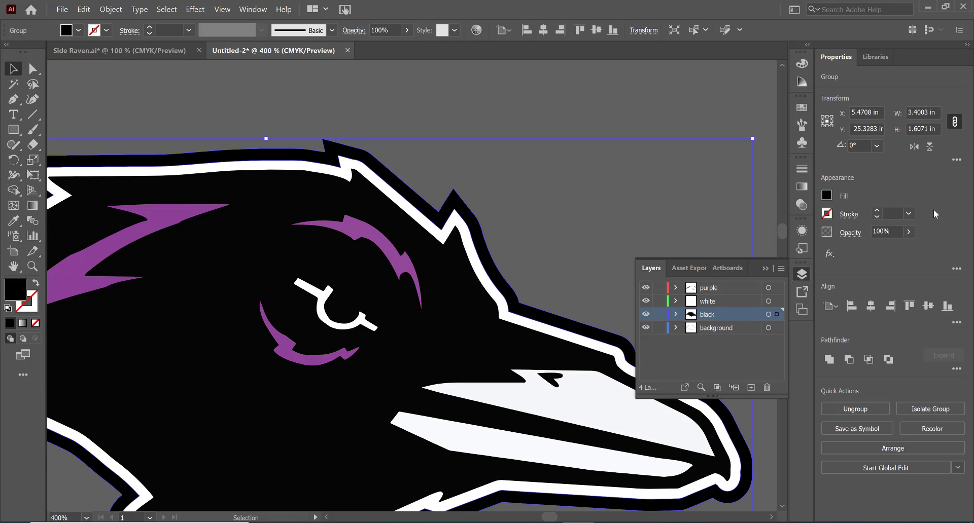
pyautogui.click(888, 213)
pyautogui.press('Return')
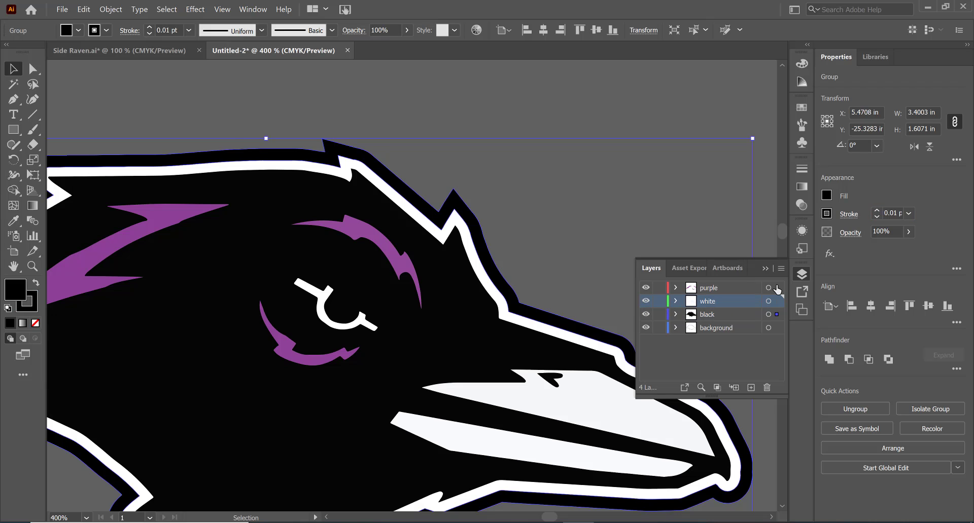
# Try editing the stroke weight with all artwork selected, then deselect.
pyautogui.click(563, 385)
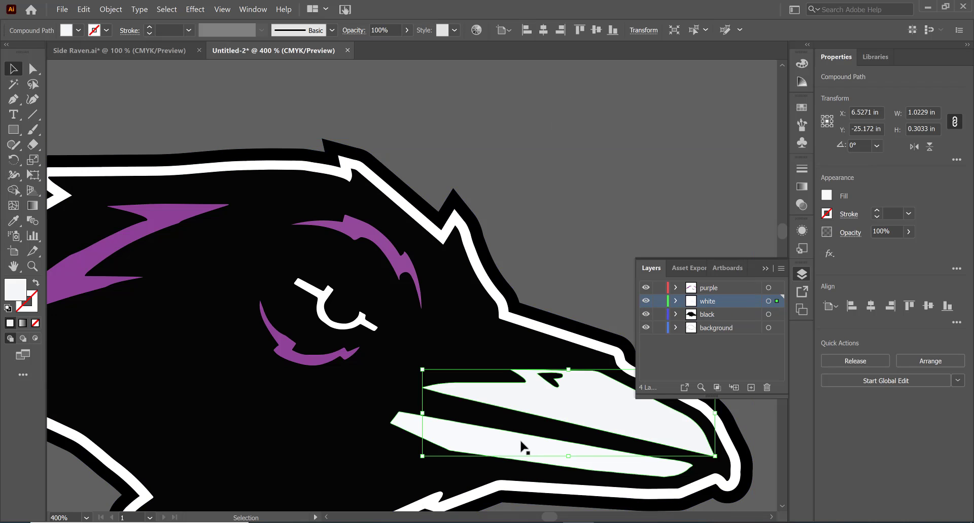
pyautogui.hotkey('ctrl', 'a')
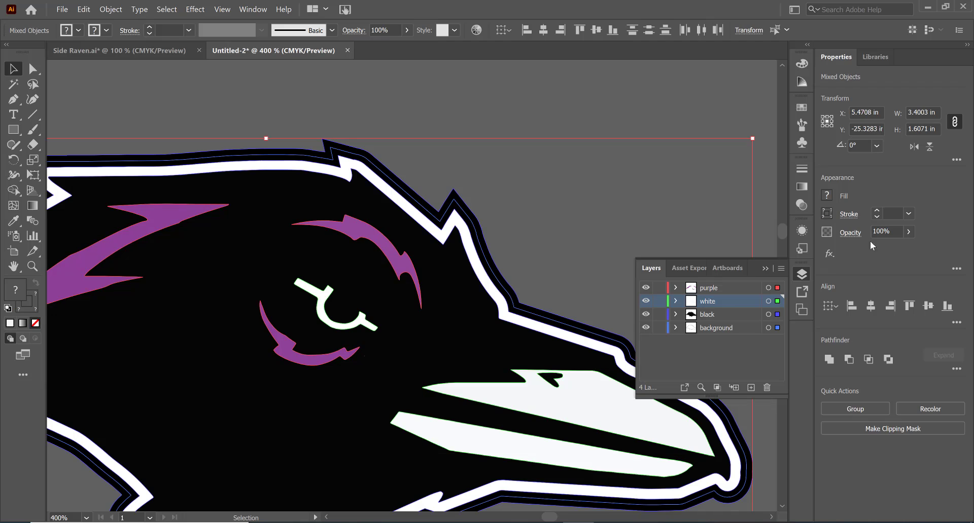
pyautogui.click(894, 213)
pyautogui.hotkey('ctrl', 'shift', 'a')
# Give the purple eyebrow shape a white stroke.
pyautogui.click(357, 231)
pyautogui.click(889, 214)
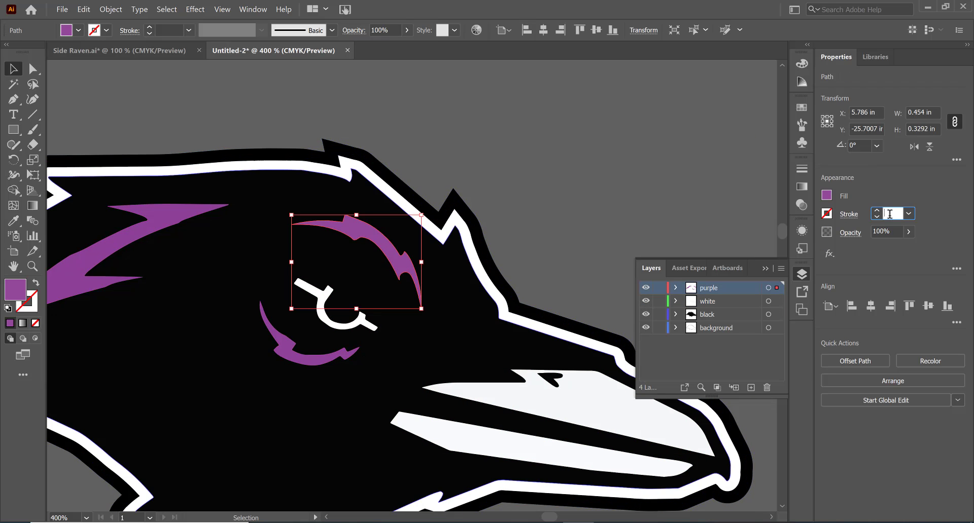
pyautogui.click(826, 214)
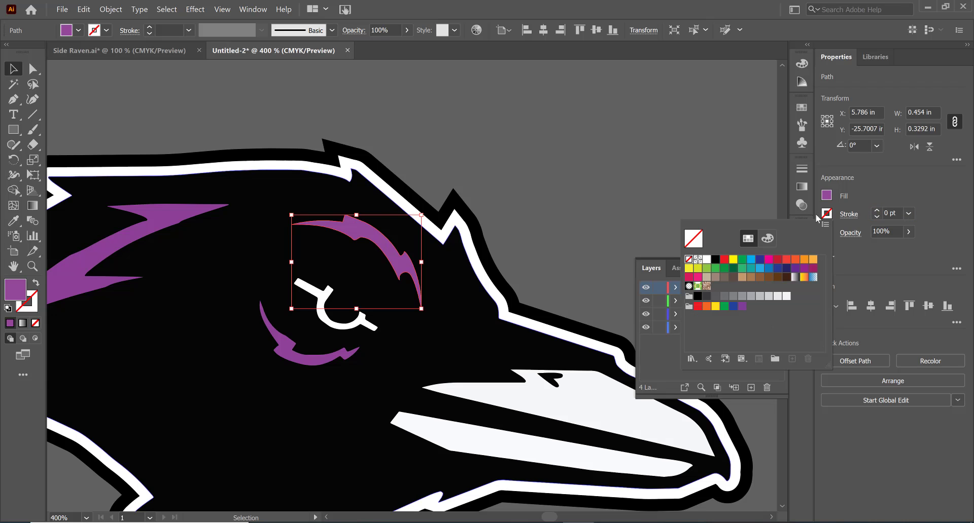
pyautogui.click(699, 261)
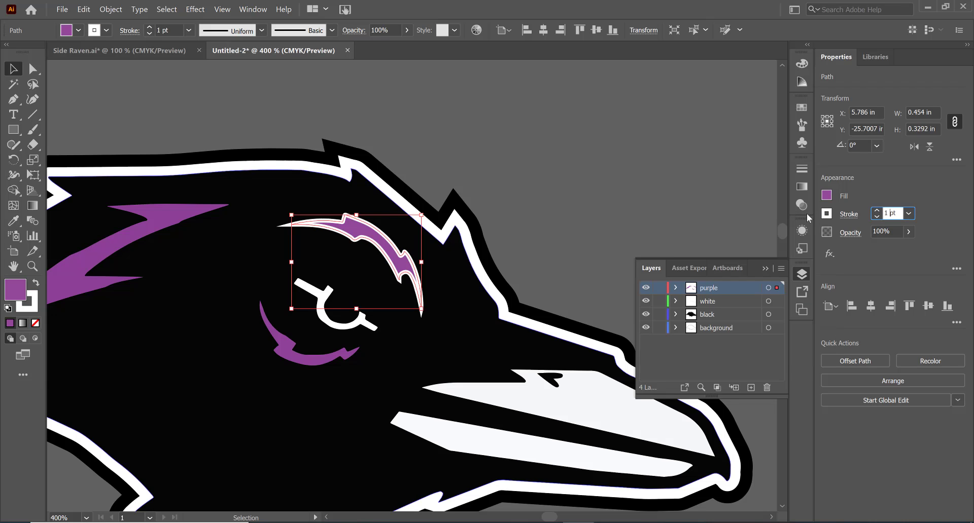
# Test a green stroke on the left feather and lower eyelid, then undo it.
pyautogui.click(192, 221)
pyautogui.keyDown('shift'); pyautogui.click(314, 357); pyautogui.keyUp('shift')
pyautogui.click(95, 30)
pyautogui.click(86, 56)
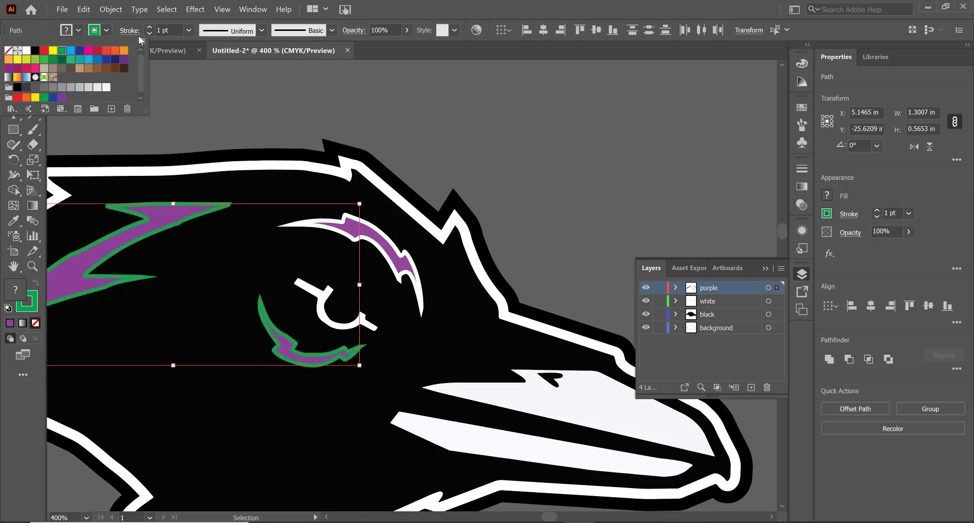
pyautogui.doubleClick(157, 30)
pyautogui.hotkey('ctrl', 'z')
pyautogui.hotkey('ctrl', 'z')
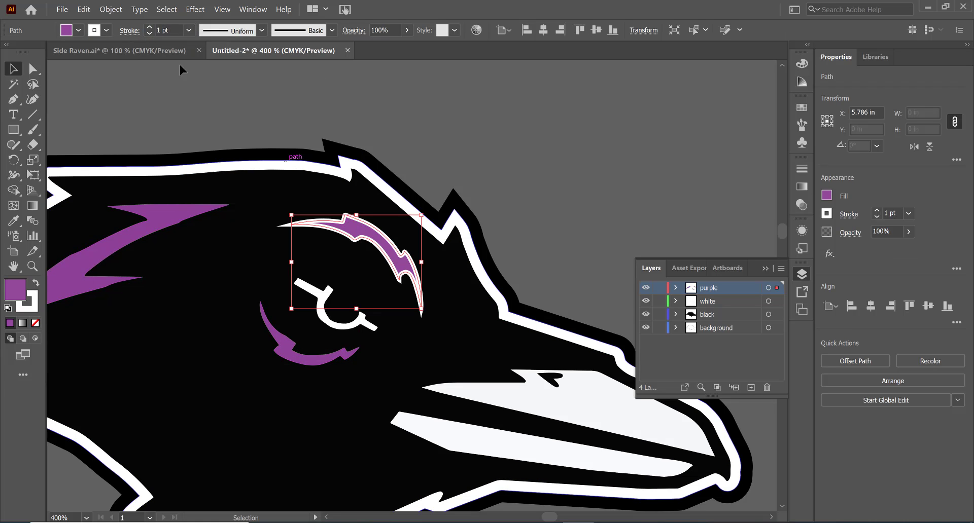
pyautogui.hotkey('ctrl', 'z')
pyautogui.hotkey('ctrl', 'z')
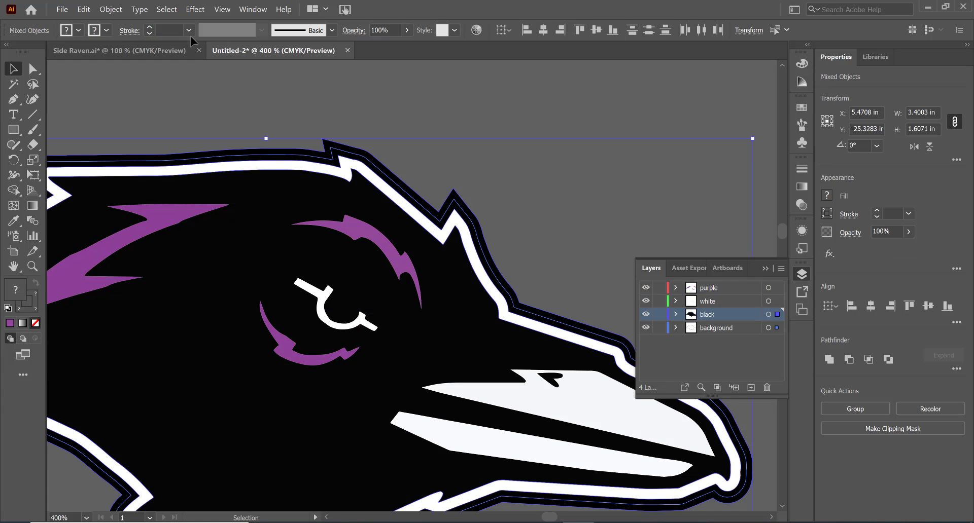
# Apply a red 0.01 pt stroke to the selected artwork.
pyautogui.click(107, 30)
pyautogui.click(69, 56)
pyautogui.doubleClick(164, 30)
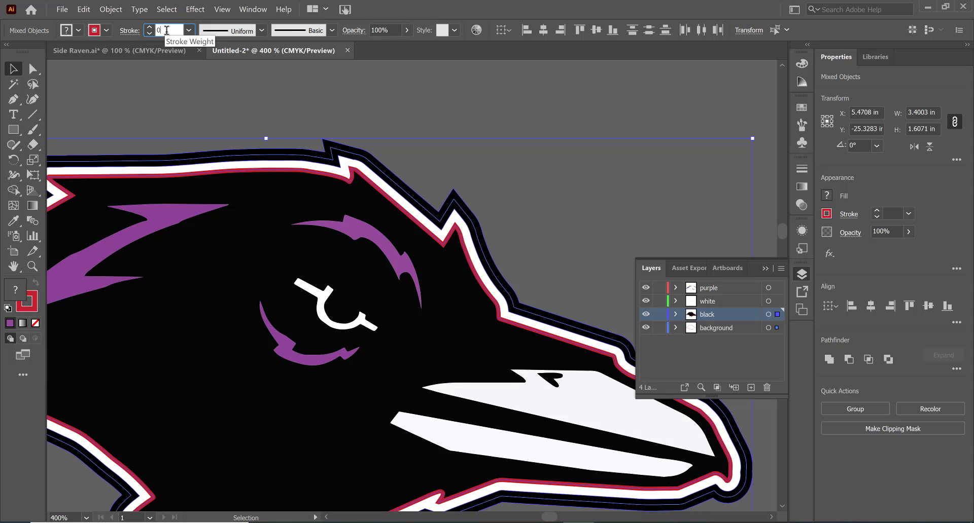
pyautogui.write('0.01')
pyautogui.press('Return')
pyautogui.click(233, 78)
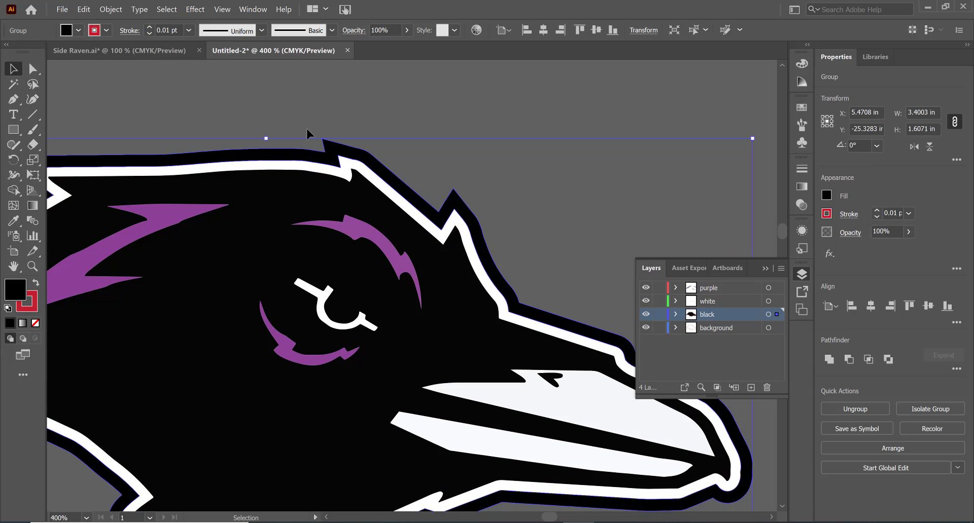
# Give the white eye shape a red 0.01 pt hairline stroke.
pyautogui.click(350, 229)
pyautogui.click(327, 305)
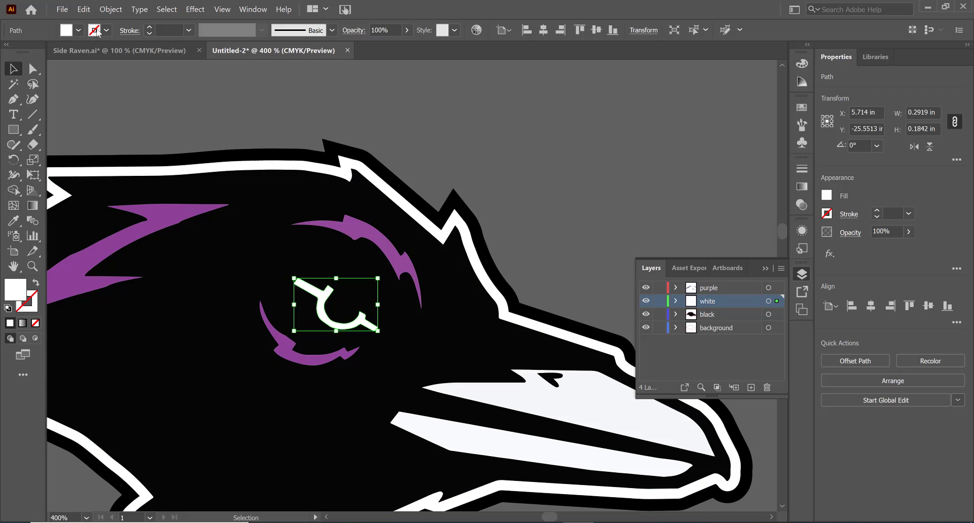
pyautogui.click(107, 30)
pyautogui.click(97, 55)
pyautogui.doubleClick(163, 31)
pyautogui.write('0.01')
pyautogui.press('Return')
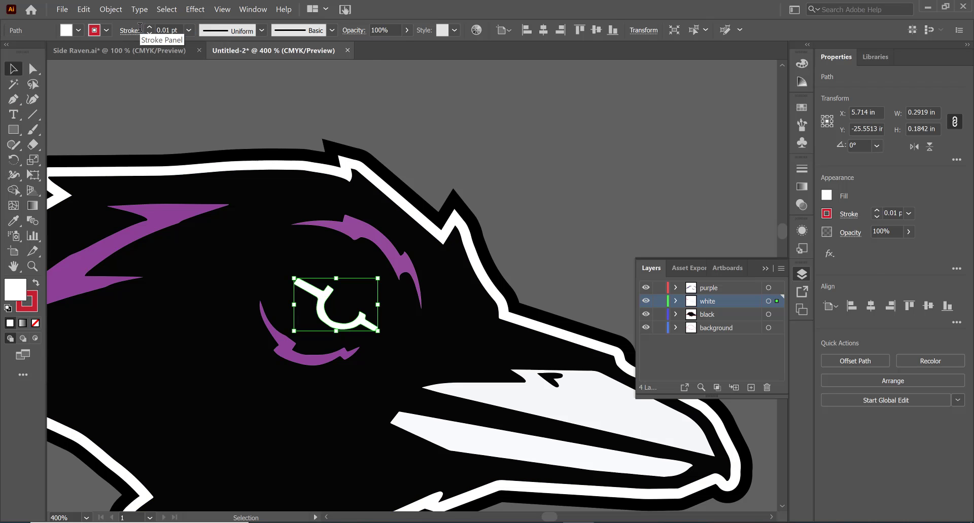
pyautogui.hotkey('ctrl', 'shift', 'a')
# Give the upper and lower white beak shapes a red 0.01 pt stroke.
pyautogui.click(456, 446)
pyautogui.keyDown('shift'); pyautogui.click(555, 403); pyautogui.keyUp('shift')
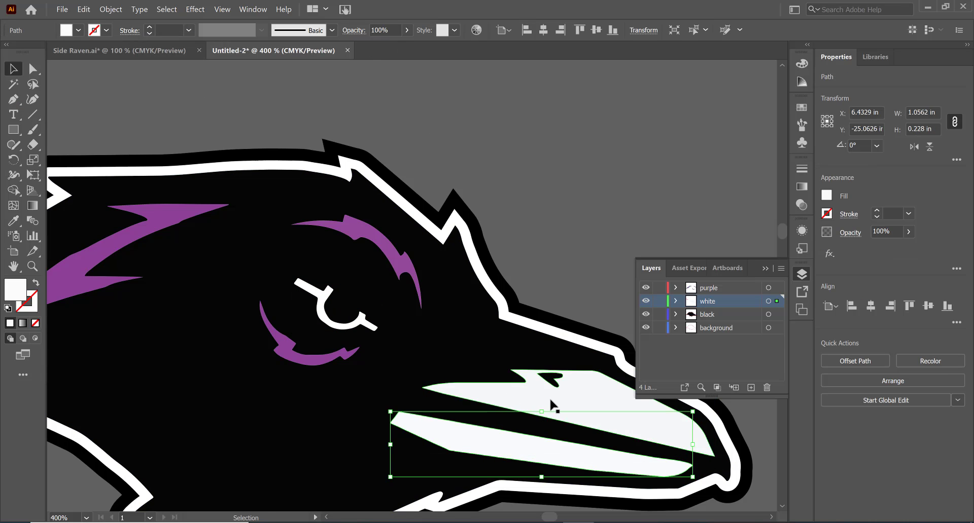
pyautogui.click(107, 30)
pyautogui.click(97, 55)
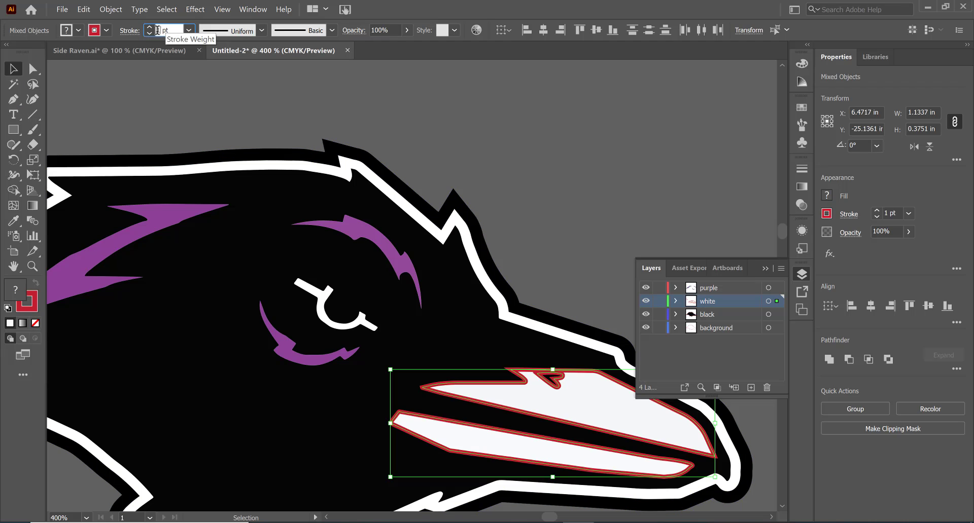
pyautogui.doubleClick(157, 30)
pyautogui.write('0.01')
pyautogui.press('Return')
pyautogui.hotkey('ctrl', 'shift', 'a')
# Toggle layer visibility to inspect the white layer's shapes on their own.
pyautogui.click(609, 304)
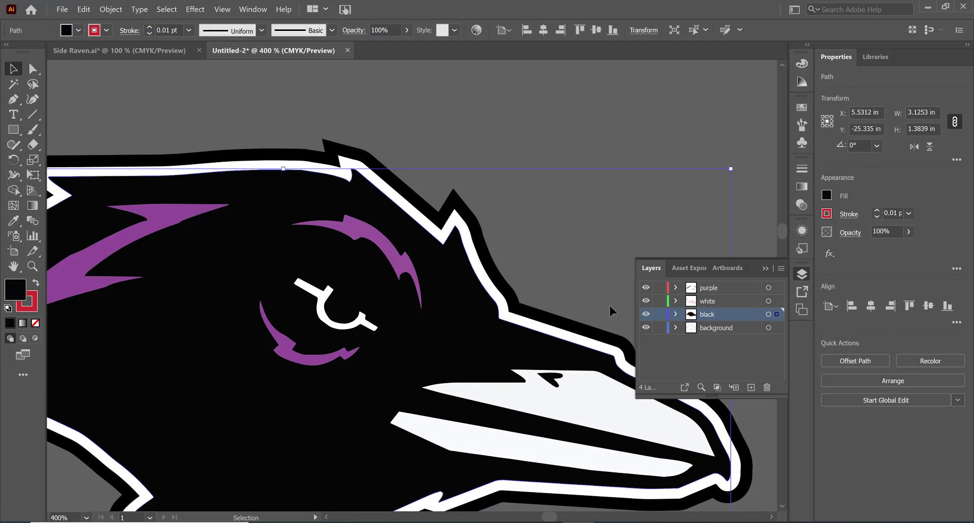
pyautogui.keyDown('alt'); pyautogui.click(646, 327); pyautogui.keyUp('alt')
pyautogui.click(570, 332)
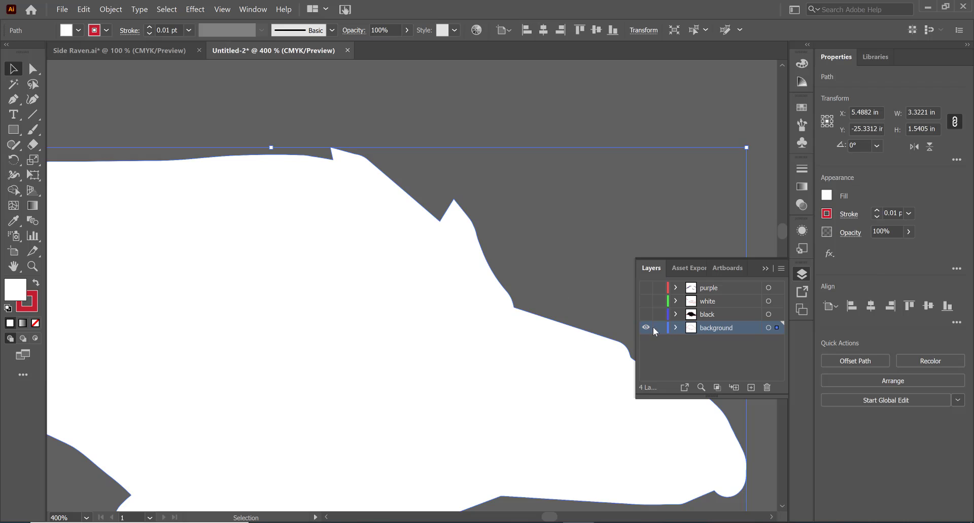
pyautogui.keyDown('alt'); pyautogui.click(645, 315); pyautogui.keyUp('alt')
pyautogui.click(446, 315)
pyautogui.click(645, 314)
pyautogui.click(645, 301)
pyautogui.click(574, 453)
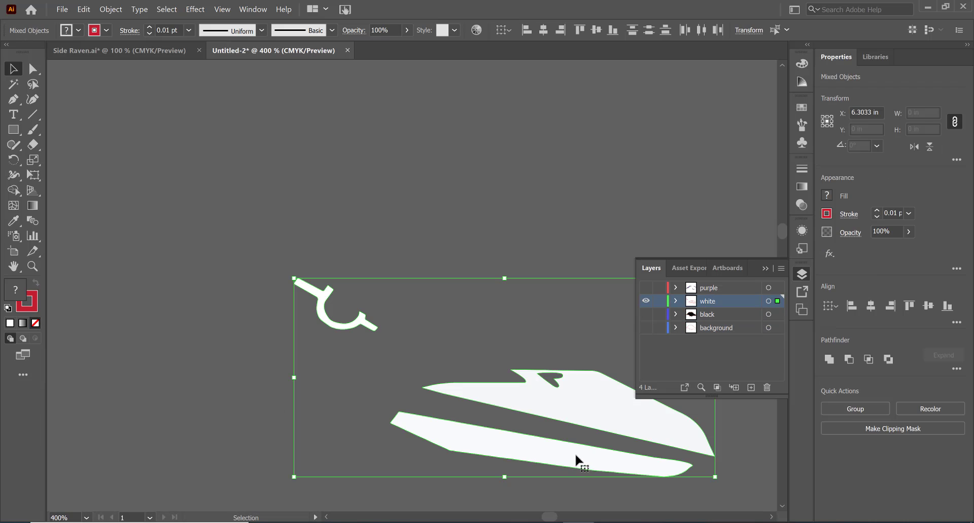
pyautogui.click(647, 299)
# Show all four layers again, zoom out, and select all the raven artwork.
pyautogui.click(645, 288)
pyautogui.click(645, 301)
pyautogui.click(645, 315)
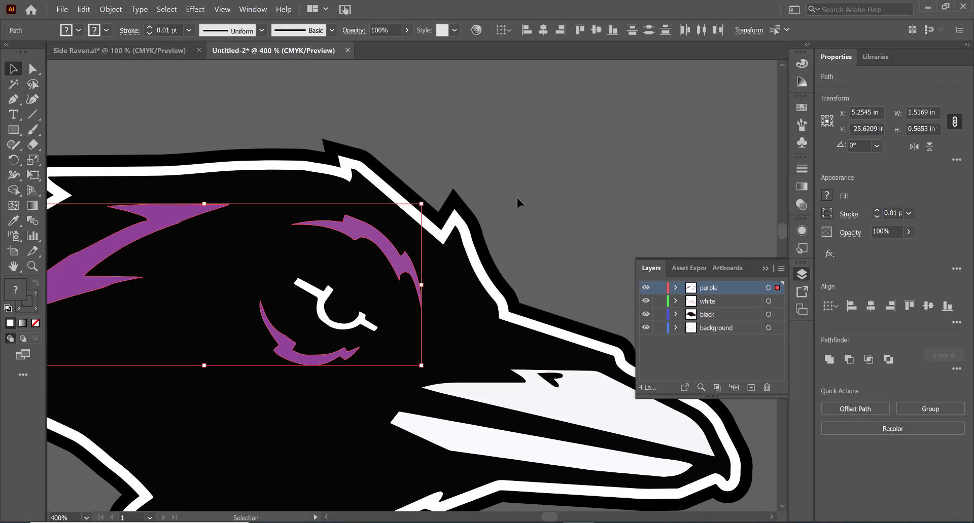
pyautogui.hotkey('ctrl', '-')
pyautogui.hotkey('ctrl', 'a')
# Scale the whole raven to 10 in wide.
pyautogui.click(925, 111)
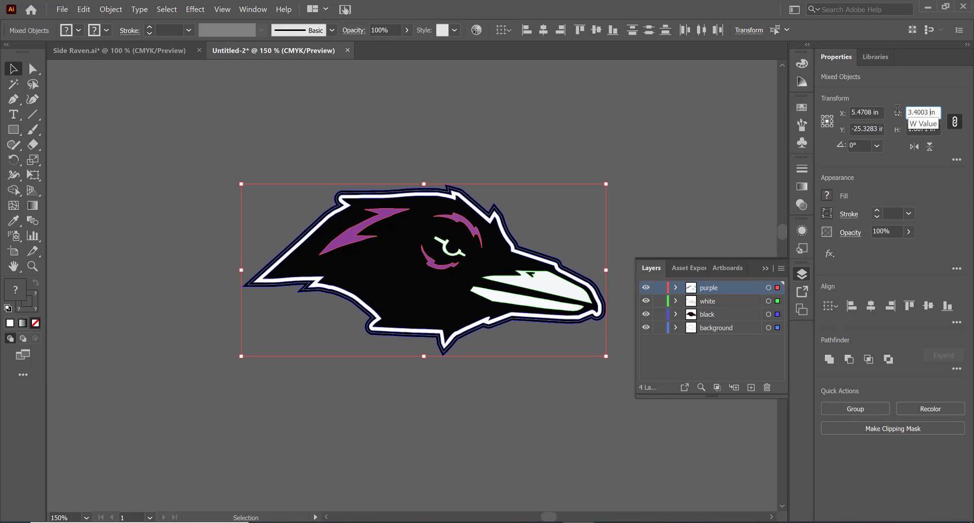
pyautogui.write('10')
pyautogui.press('Return')
pyautogui.hotkey('ctrl', '-')
pyautogui.hotkey('ctrl', '-')
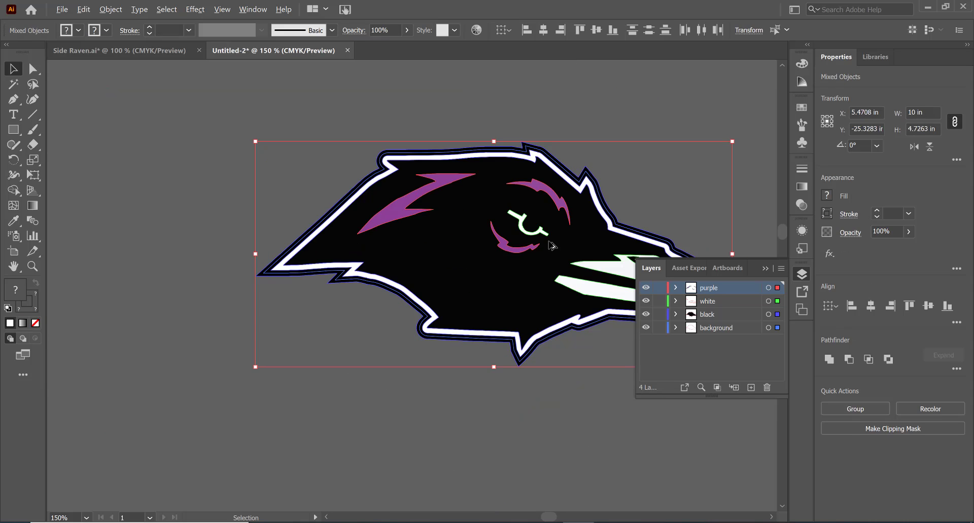
pyautogui.hotkey('ctrl', 'shift', 'a')
# Reflect the reselected raven across the vertical axis so it faces left.
pyautogui.click(507, 155)
pyautogui.moveTo(336, 144); pyautogui.dragTo(598, 401)
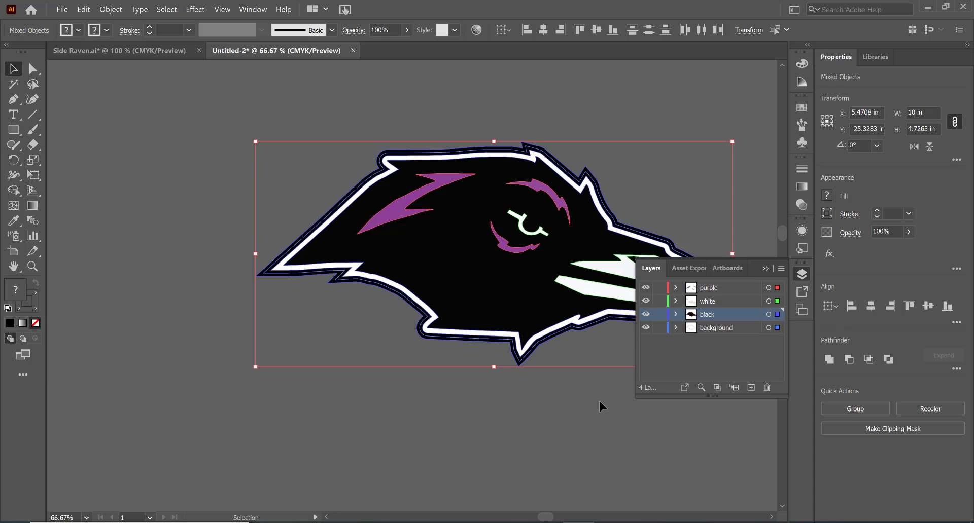
pyautogui.rightClick(500, 302)
pyautogui.moveTo(528, 410)
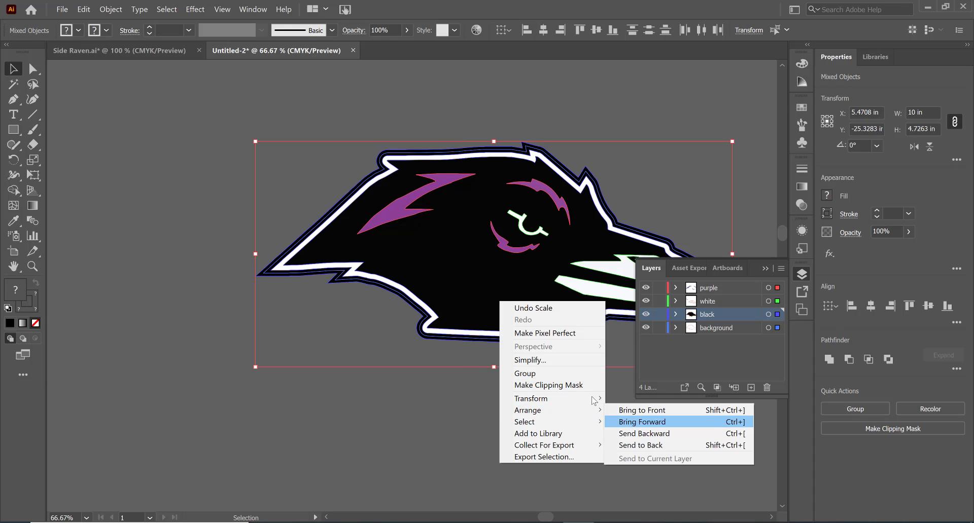
pyautogui.click(638, 437)
pyautogui.press('Return')
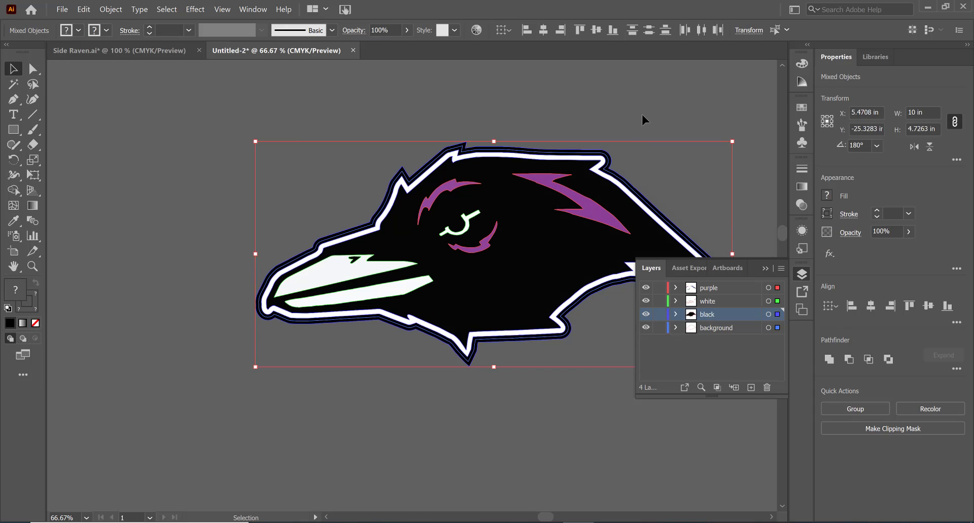
pyautogui.click(647, 111)
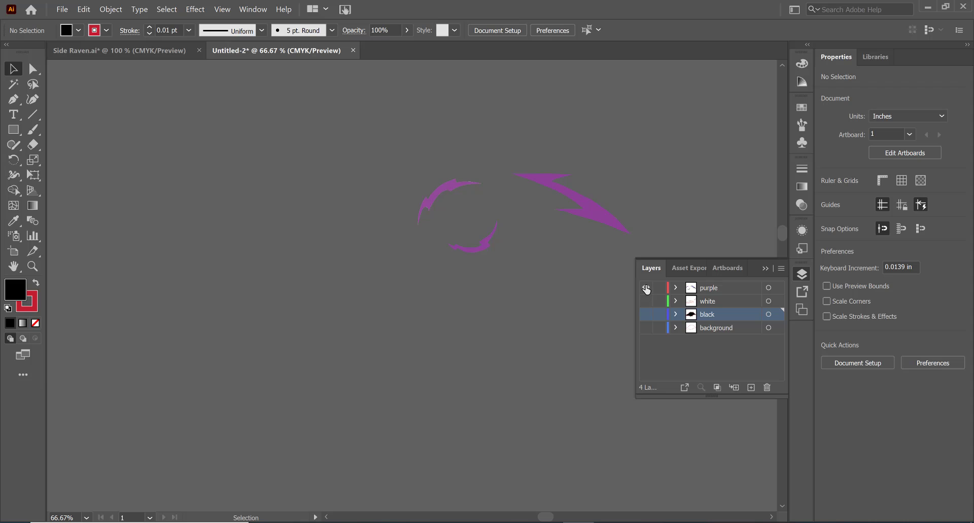
pyautogui.click(646, 287)
pyautogui.click(645, 301)
pyautogui.click(646, 315)
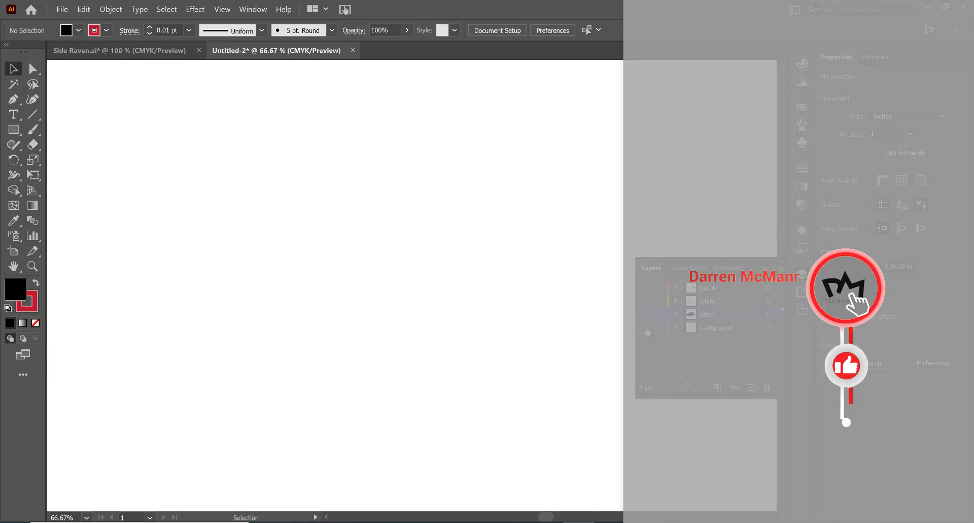
pyautogui.click(646, 315)
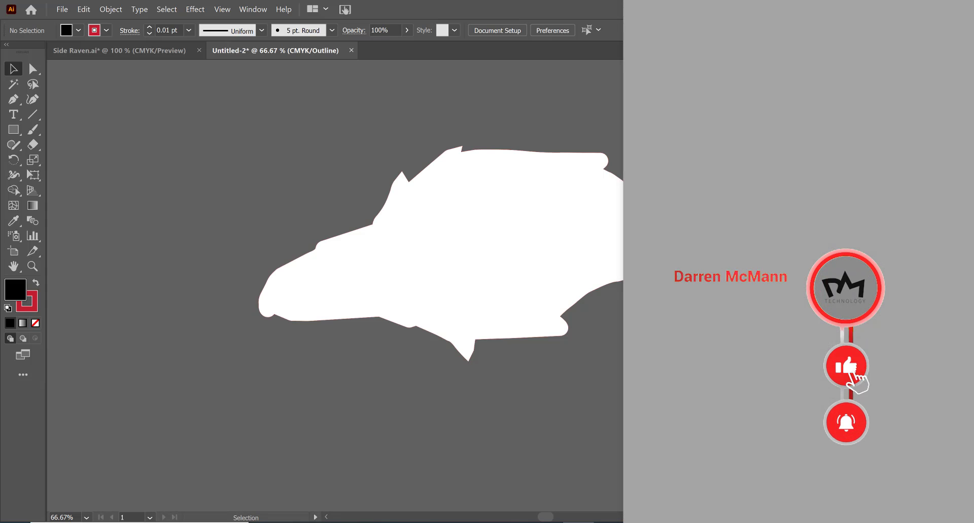